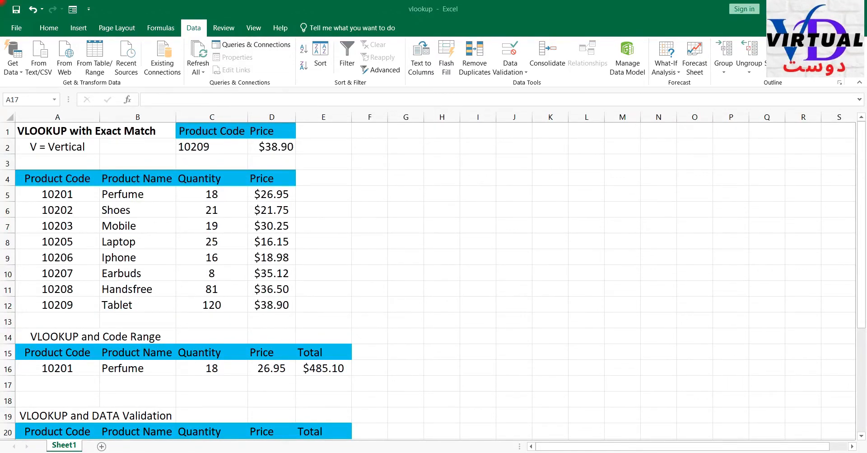
- Examine the product table in A5:D12, going through the code, name, quantity and price of its first row
click(284, 161)
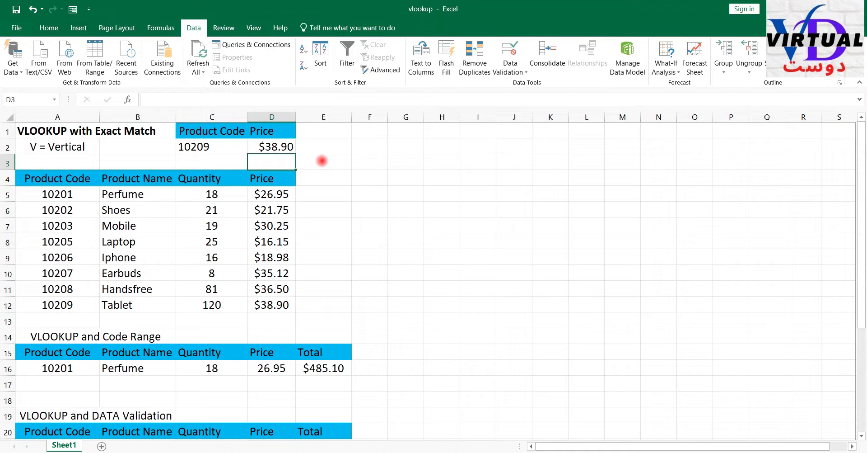
drag(73, 193, 276, 290)
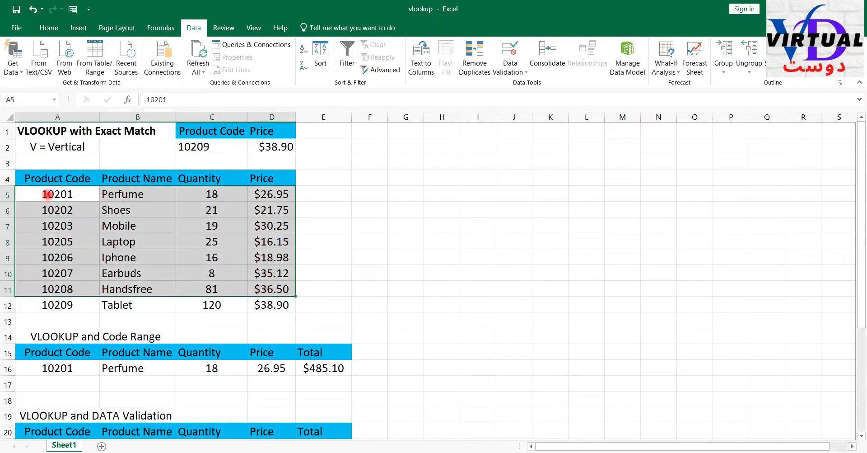
click(47, 194)
click(107, 193)
click(72, 193)
click(198, 193)
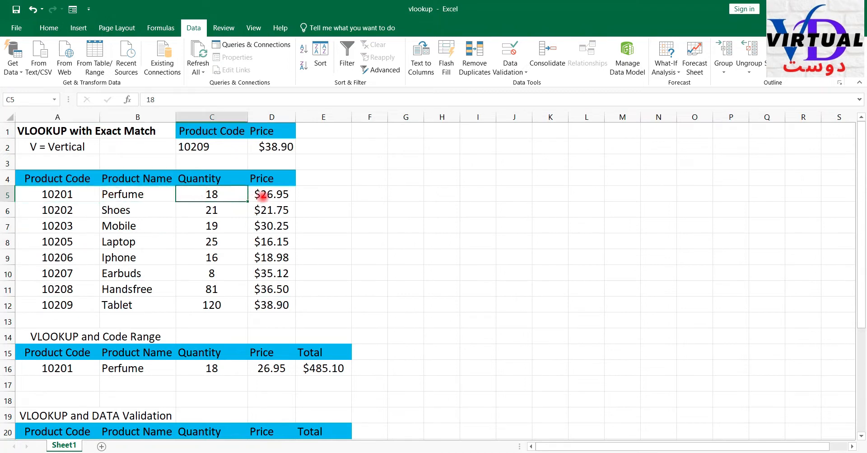
click(264, 195)
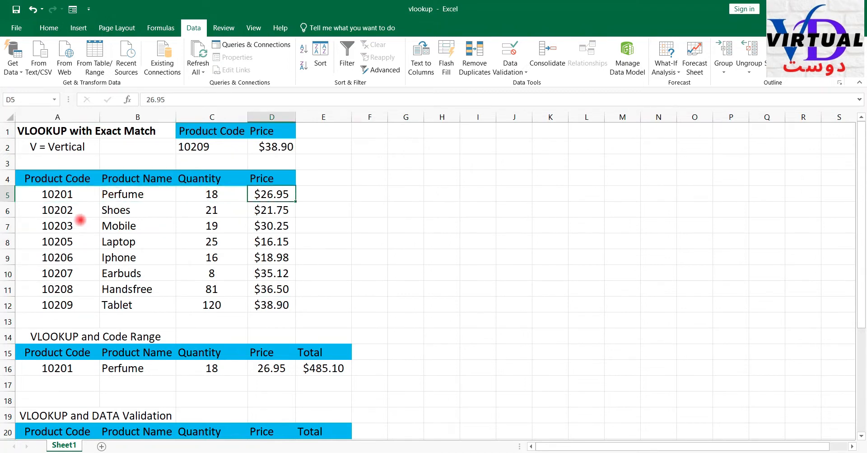
drag(53, 194, 261, 304)
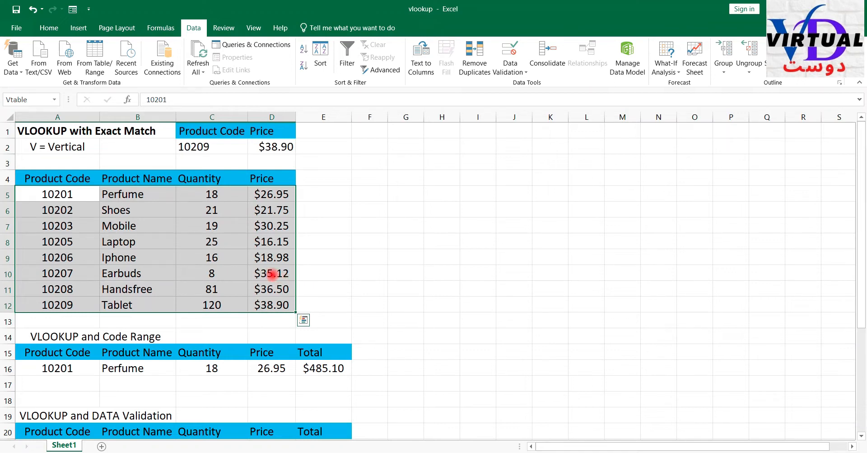
- Compare the Product Code entries in A5:A12 with the Product Name entries in B5:B12, ending at the last code
drag(47, 194, 54, 307)
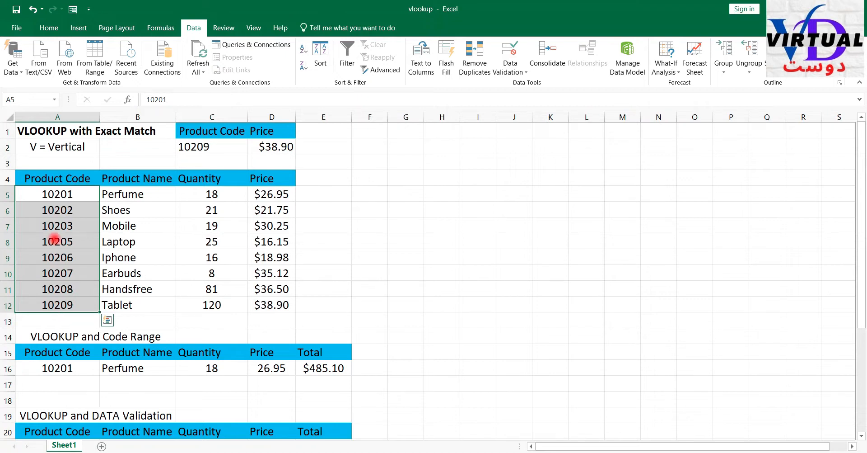
drag(57, 195, 58, 306)
click(67, 194)
drag(67, 194, 58, 305)
drag(125, 196, 113, 308)
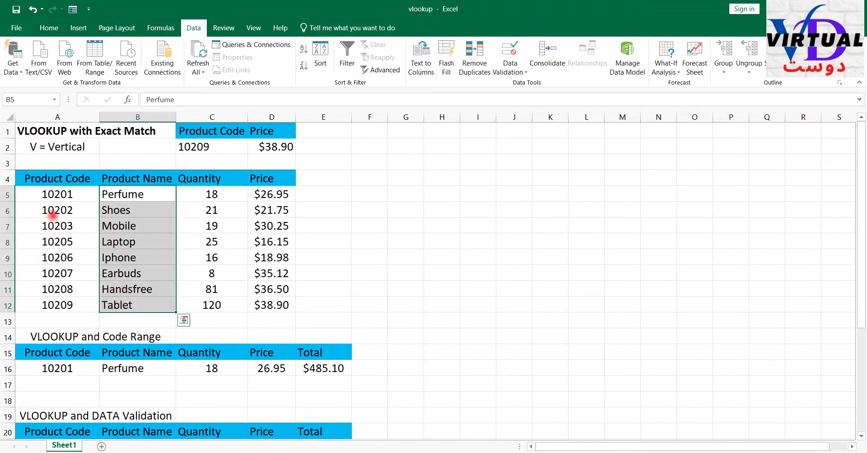
drag(56, 193, 53, 302)
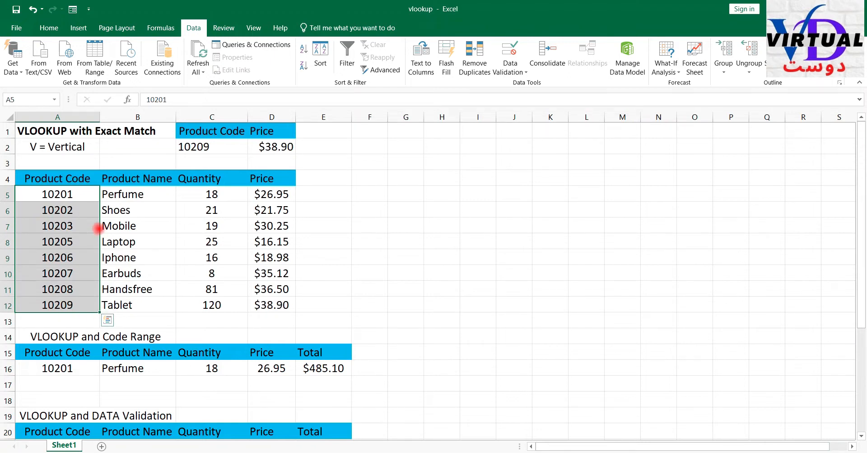
drag(121, 194, 117, 306)
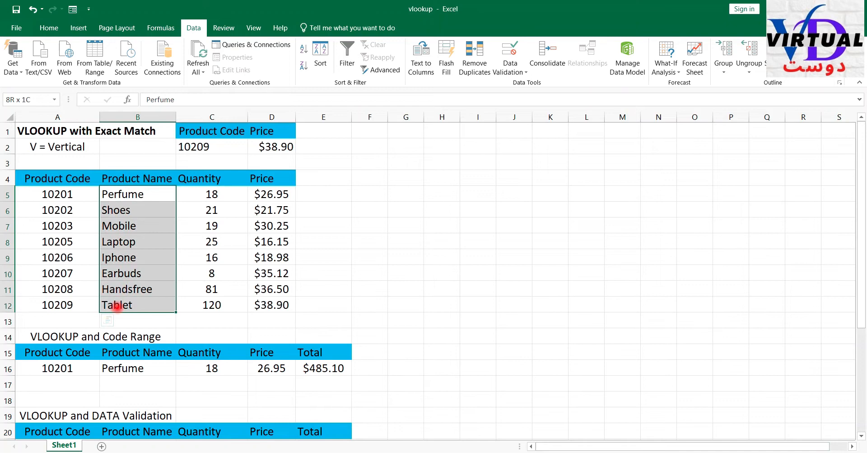
drag(63, 198, 56, 302)
drag(107, 194, 108, 305)
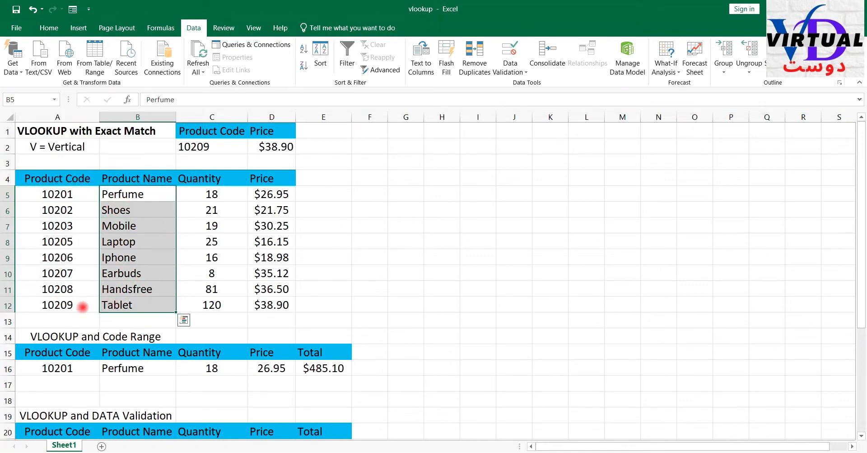
drag(55, 194, 50, 308)
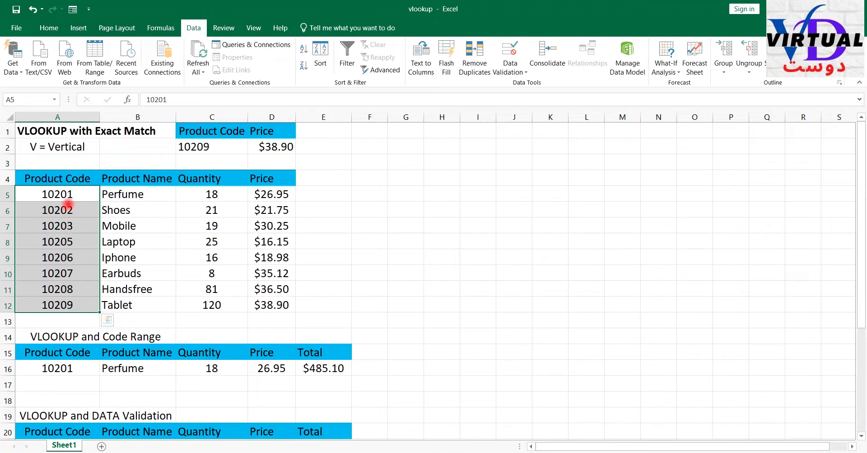
click(61, 304)
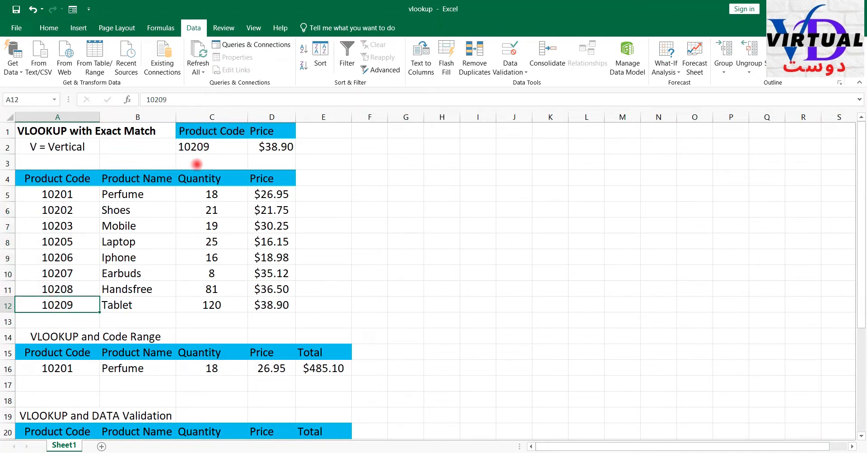
- Enter product code 10202 in C2 of the exact-match lookup
click(210, 144)
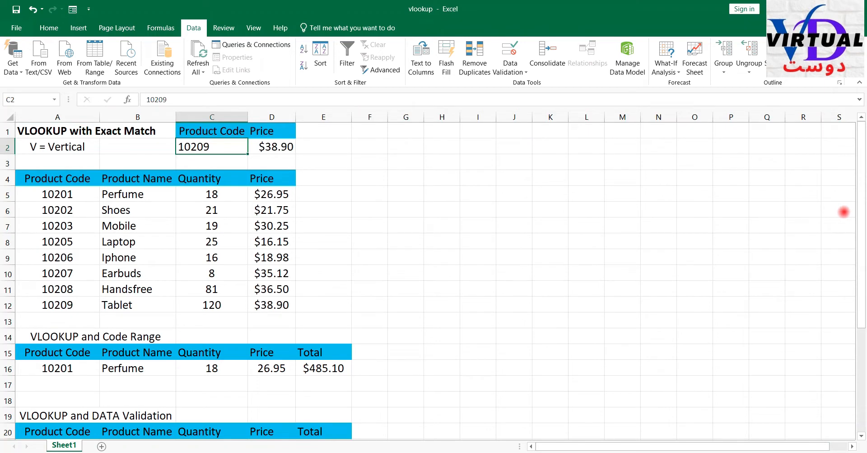
text(10202)
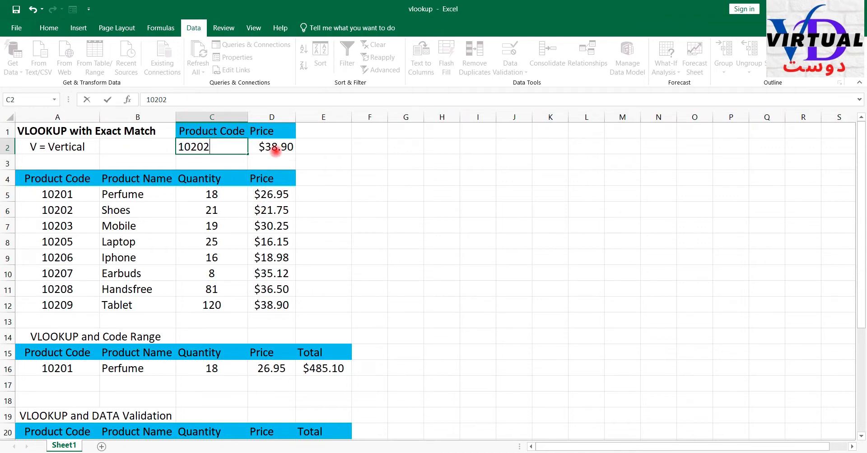
key(Return)
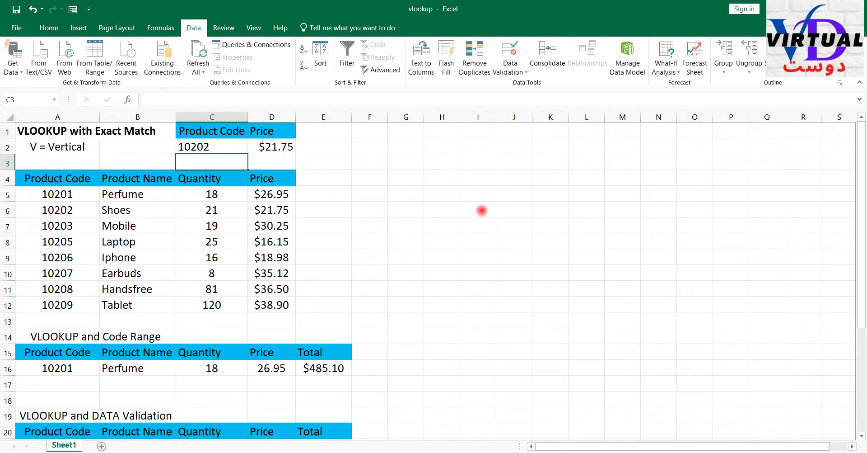
- Change the exact-match lookup's product code in C2 to 10205
click(206, 147)
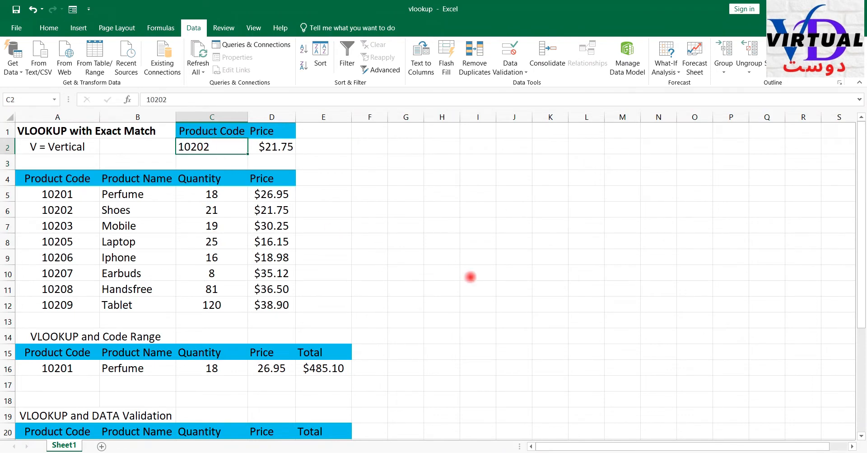
text(10205)
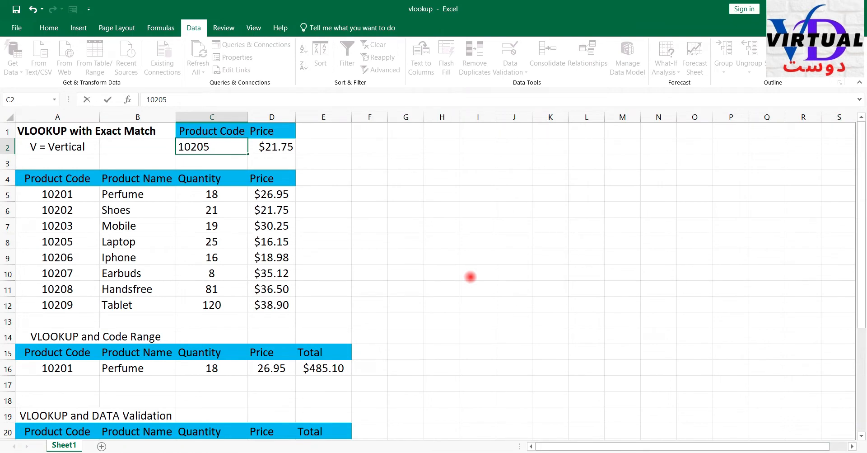
key(Return)
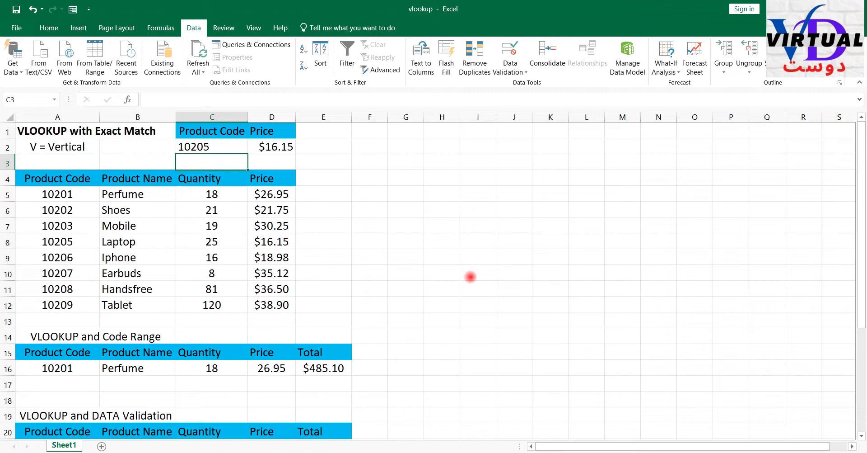
- Examine the VLOOKUP and Code Range section, checking the formulas for name, quantity, price and total in B16:E16
drag(131, 339, 316, 368)
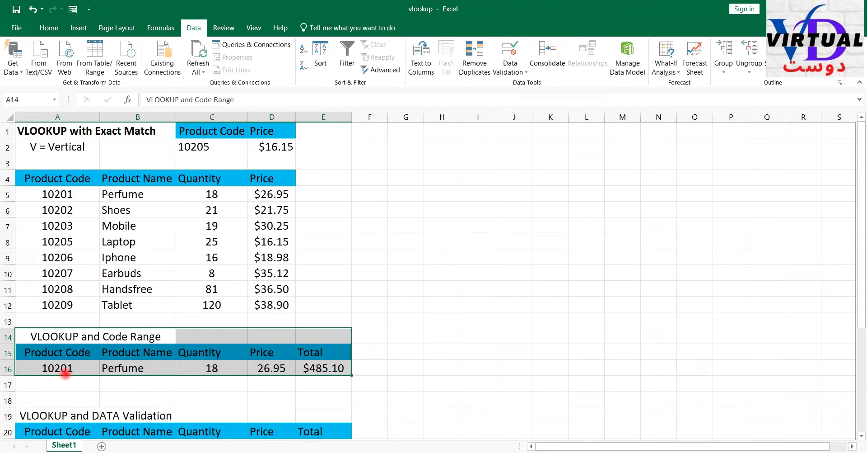
click(60, 369)
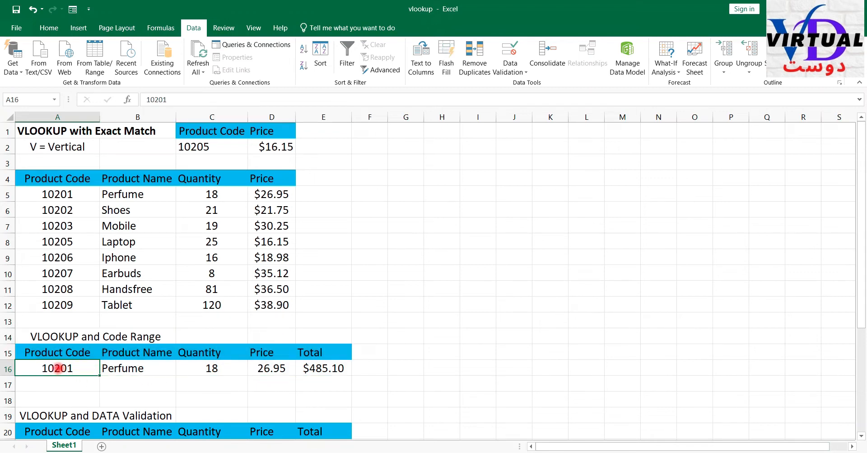
click(116, 371)
drag(183, 370, 334, 370)
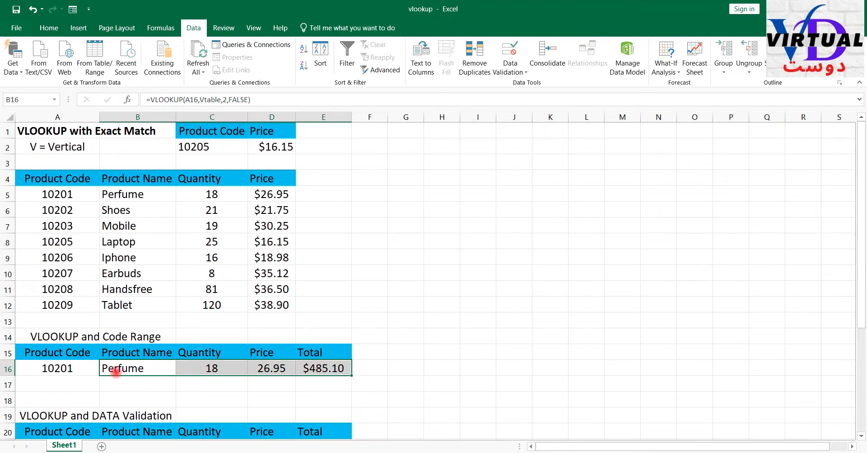
click(147, 370)
click(217, 371)
click(268, 370)
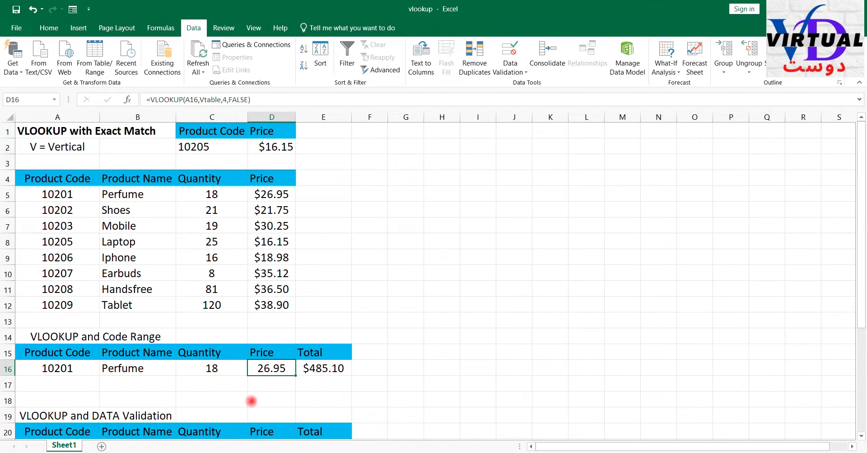
click(212, 370)
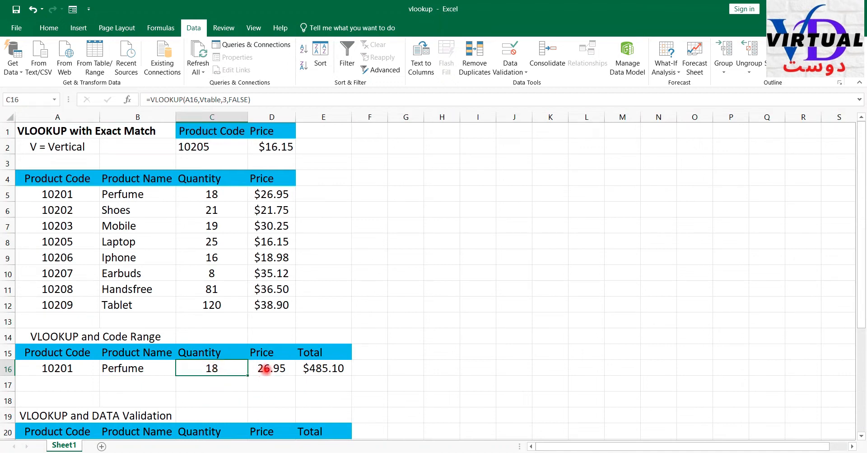
click(267, 369)
drag(212, 369, 266, 368)
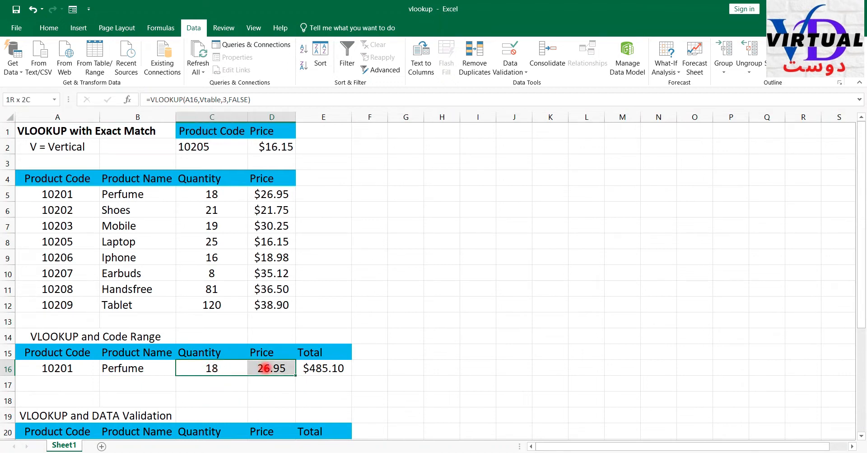
click(328, 368)
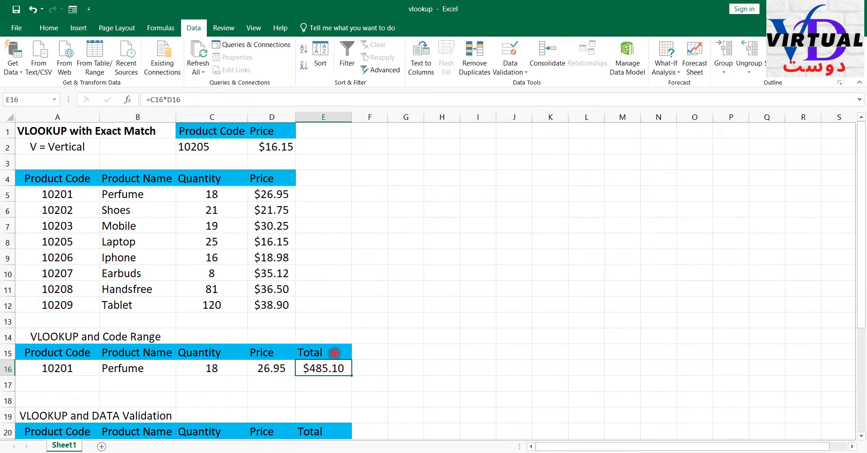
- Set the product code in A16 of the VLOOKUP and Code Range section to 10203
click(78, 370)
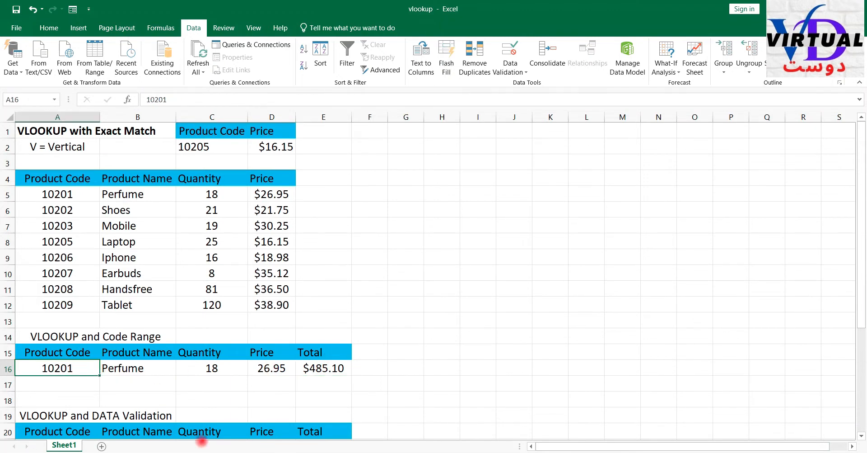
text(10203)
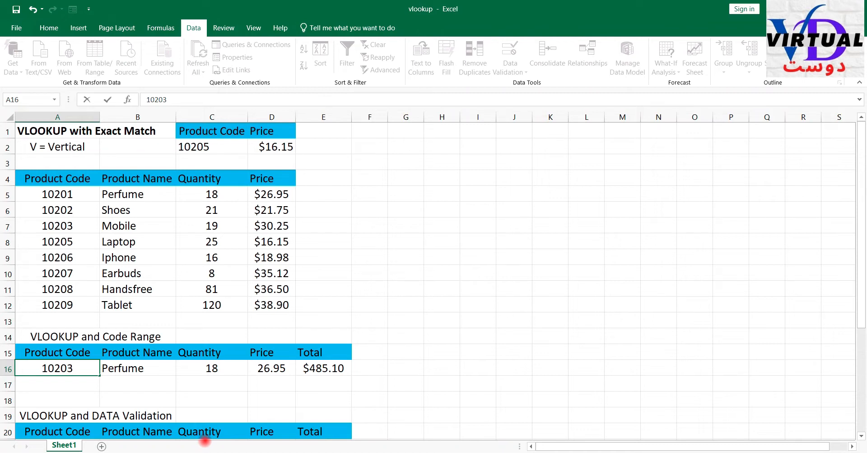
key(Return)
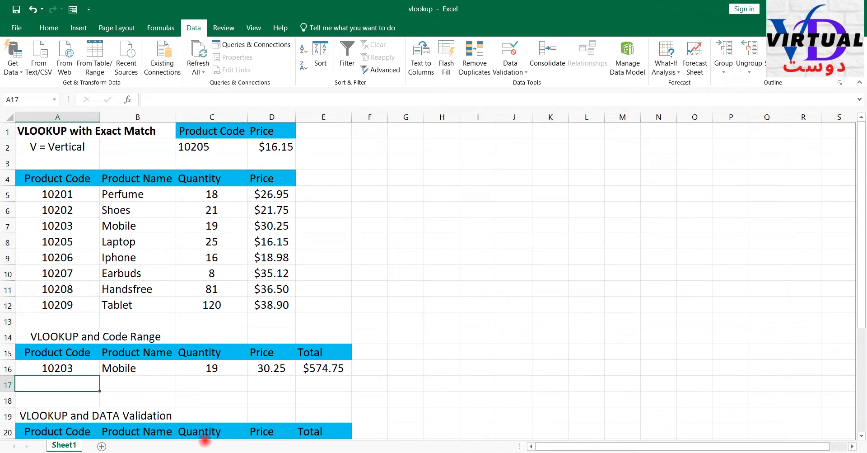
- Review the source codes in A5:A12, and choose 10207 from the validation list in A21 of the VLOOKUP and DATA Validation section
scroll(200, 304, down, 2)
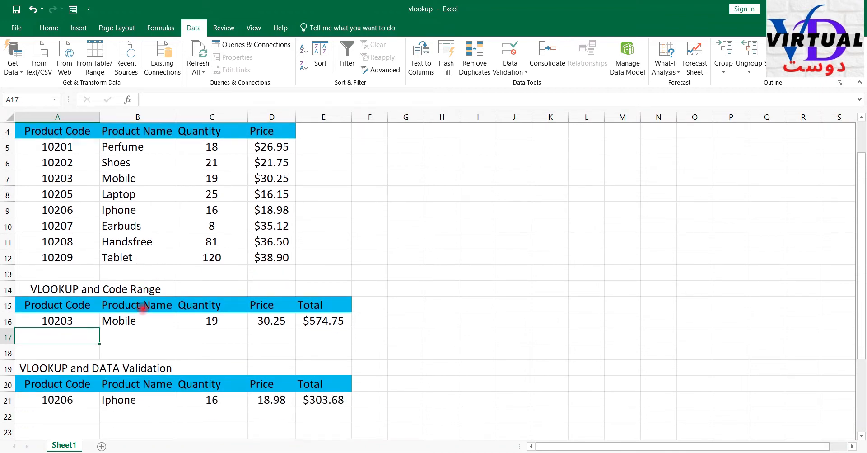
click(68, 352)
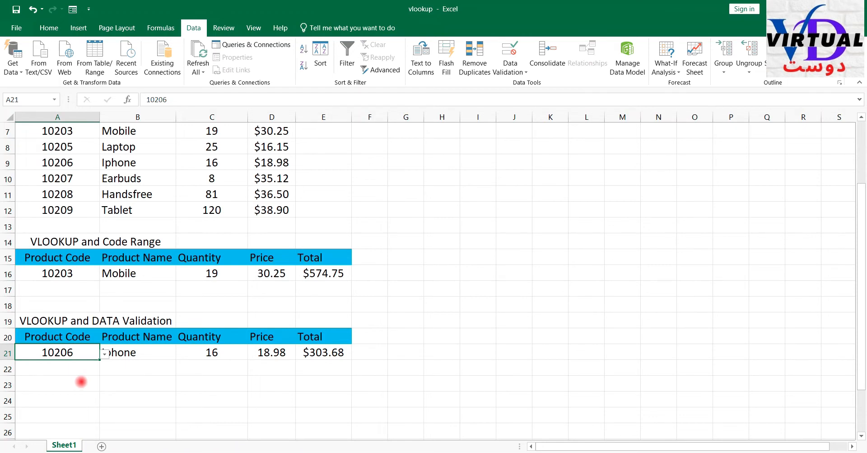
scroll(55, 131, up, 2)
drag(54, 196, 55, 306)
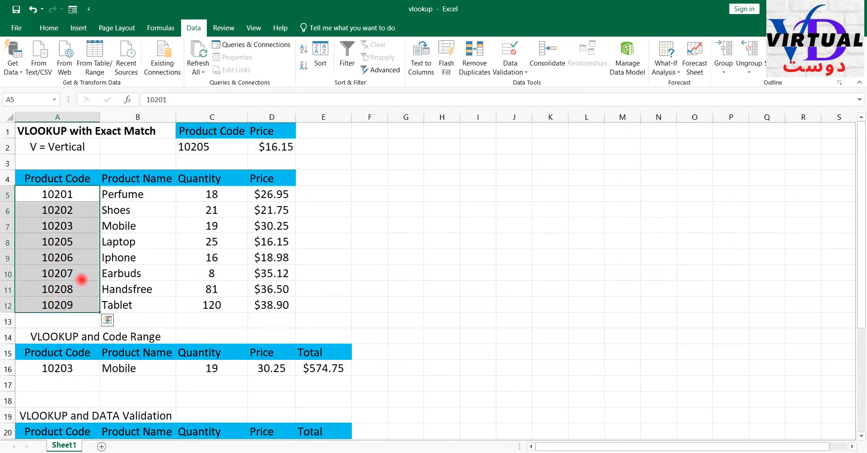
scroll(64, 229, down, 1)
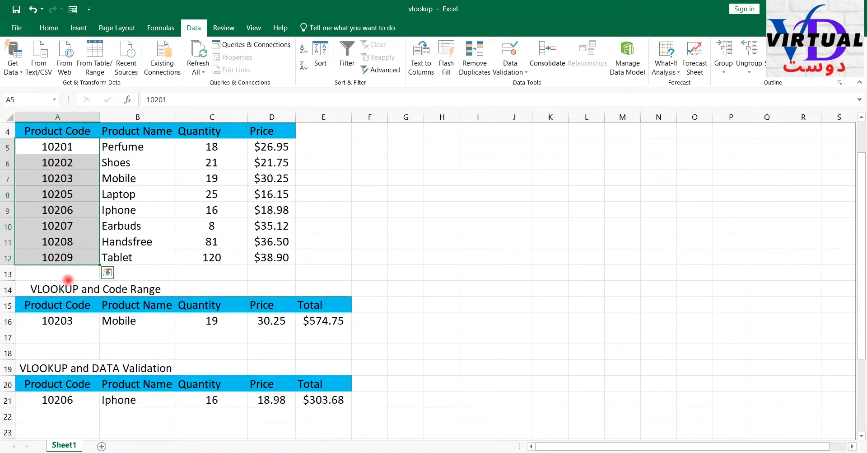
scroll(122, 341, down, 2)
click(87, 306)
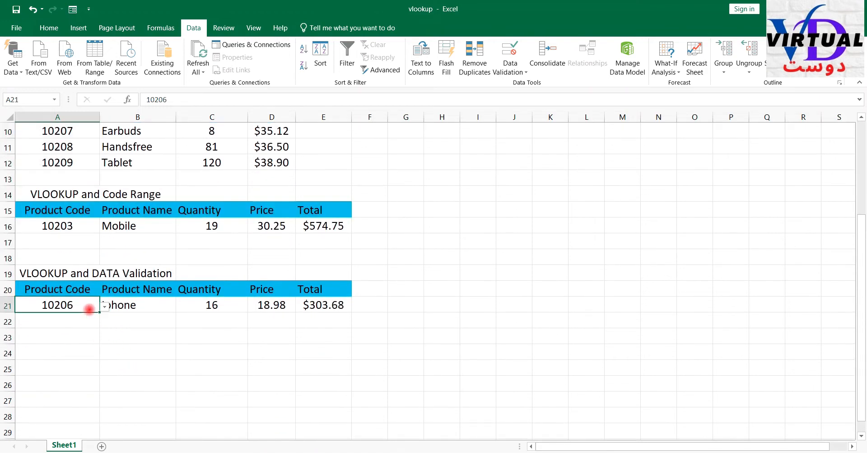
click(105, 307)
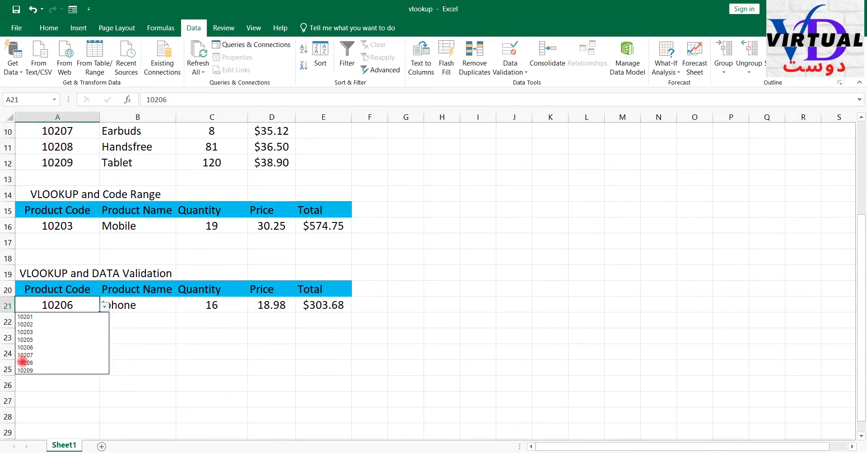
click(27, 355)
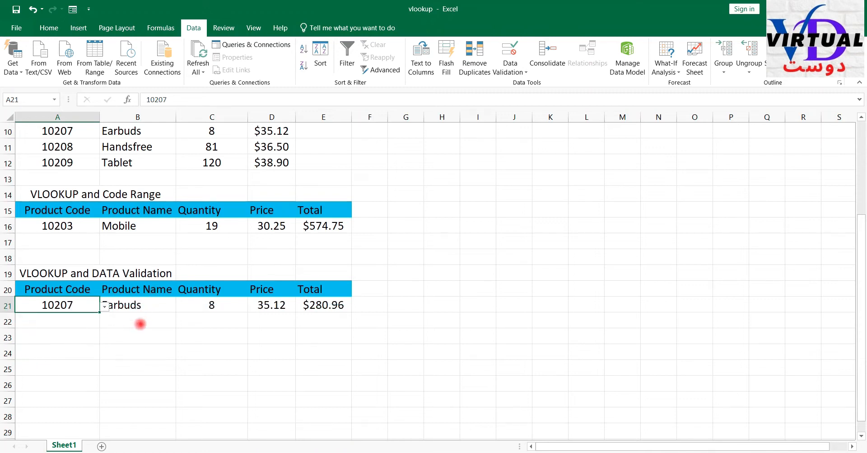
- Choose product code 10201 from the validation list in A21 of the VLOOKUP and DATA Validation section
click(135, 328)
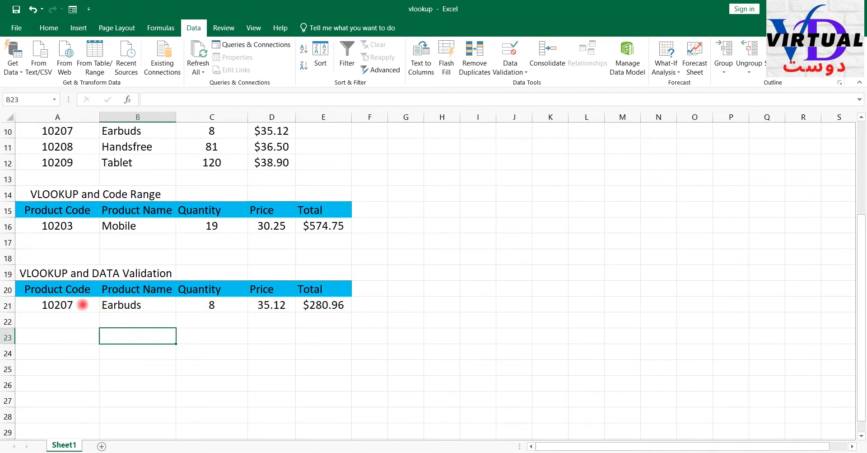
click(84, 305)
click(103, 306)
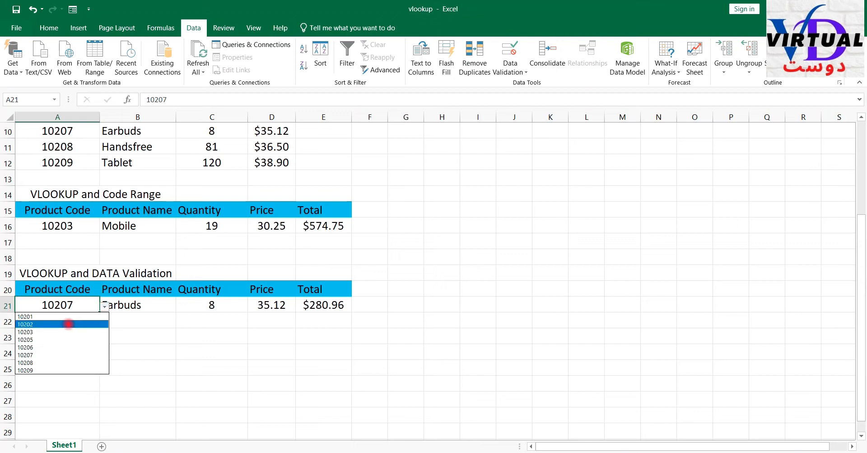
click(45, 316)
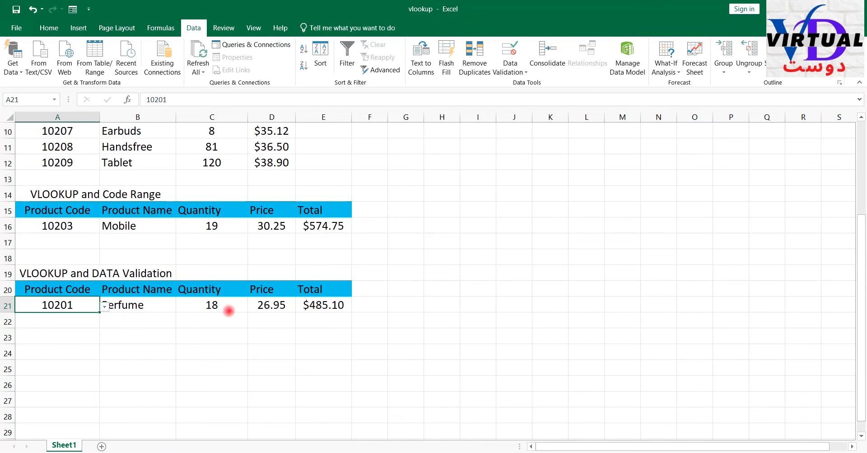
click(152, 333)
- Clear the existing VLOOKUP formula from the exact-match price cell D2
scroll(334, 312, up, 2)
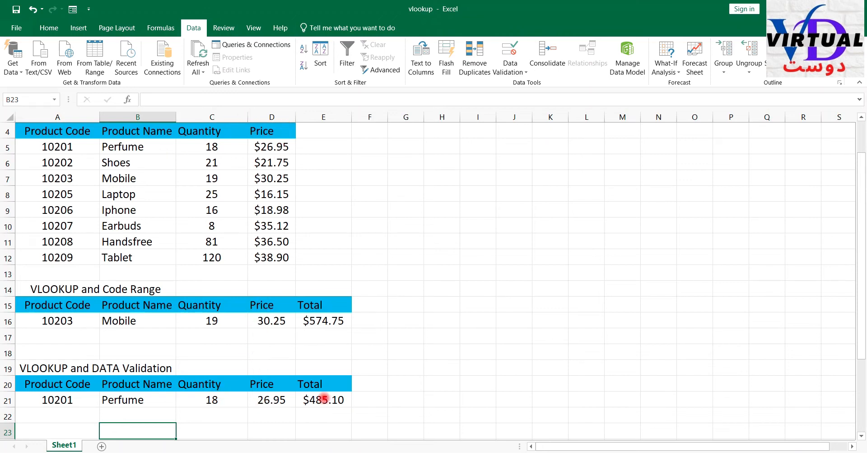
scroll(394, 391, up, 1)
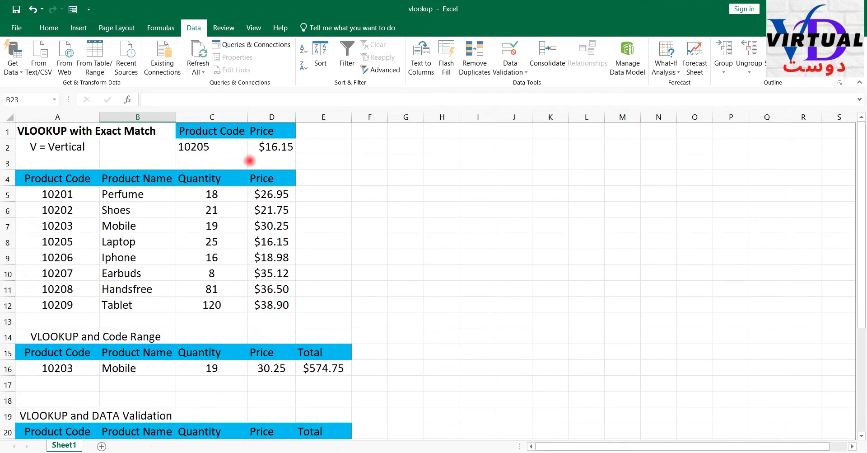
click(266, 148)
drag(248, 99, 152, 102)
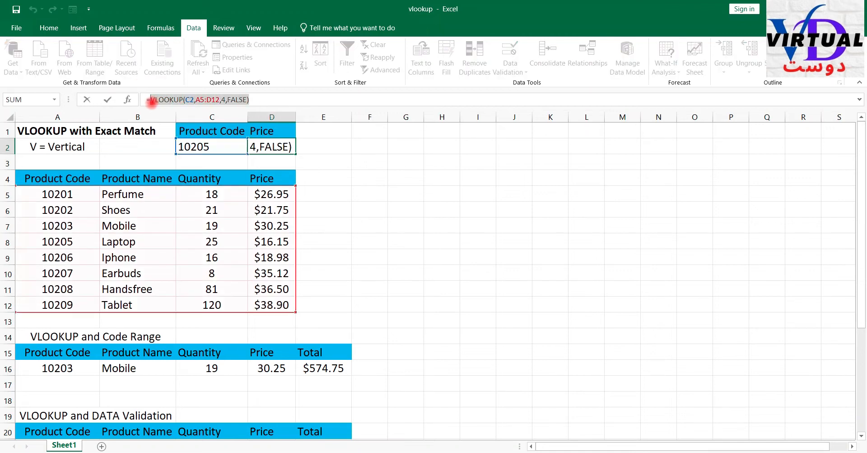
key(BackSpace)
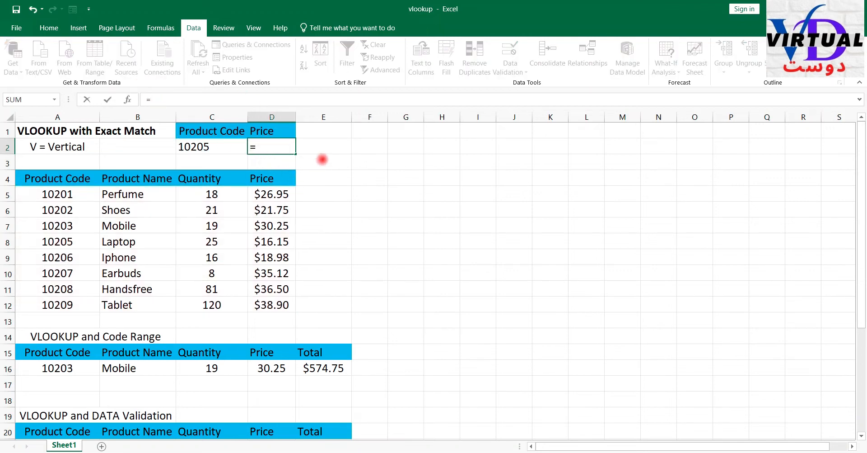
key(Escape)
- Start the exact-match price formula again by entering =vlookup without arguments in D2
click(194, 145)
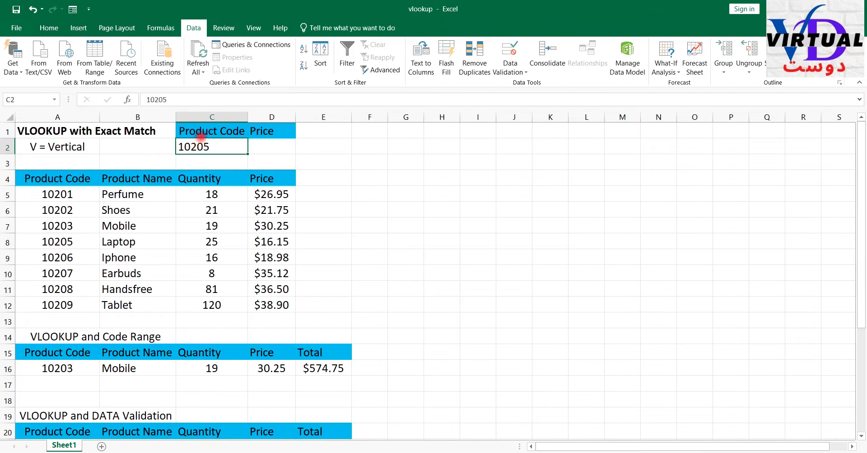
click(264, 147)
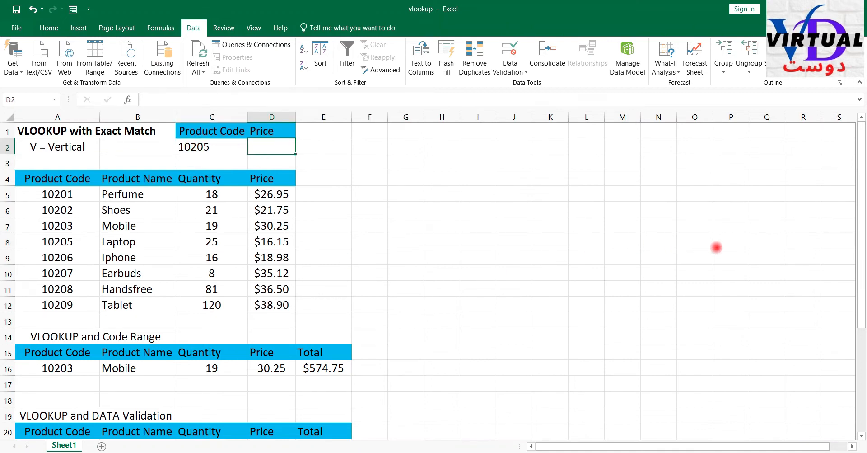
text(=vlookup)
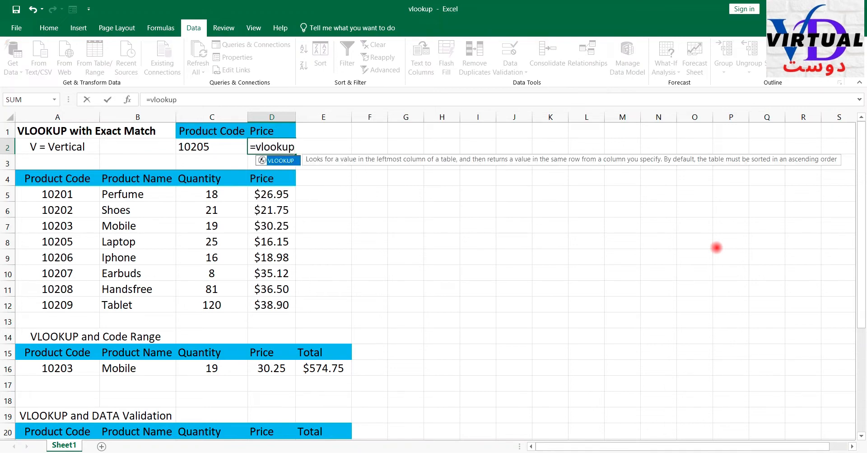
drag(69, 196, 56, 304)
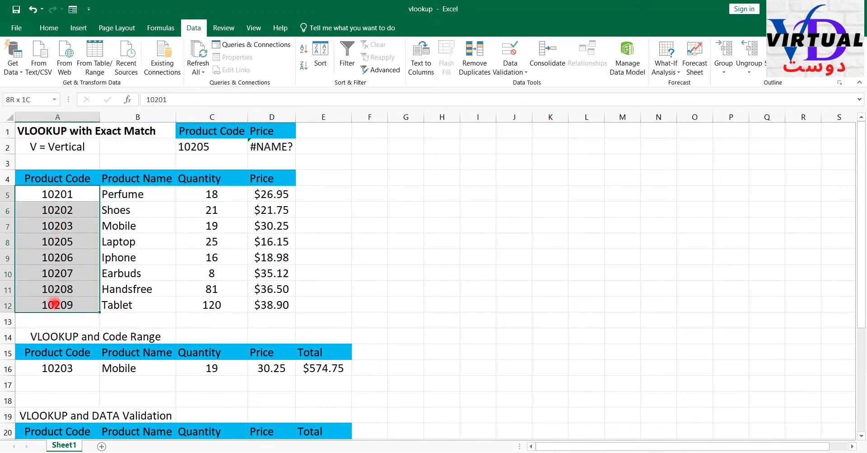
click(269, 146)
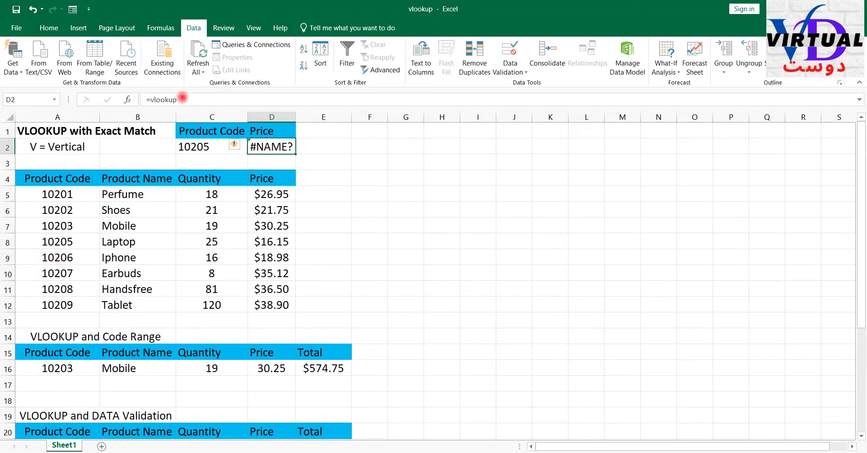
click(183, 99)
text(()
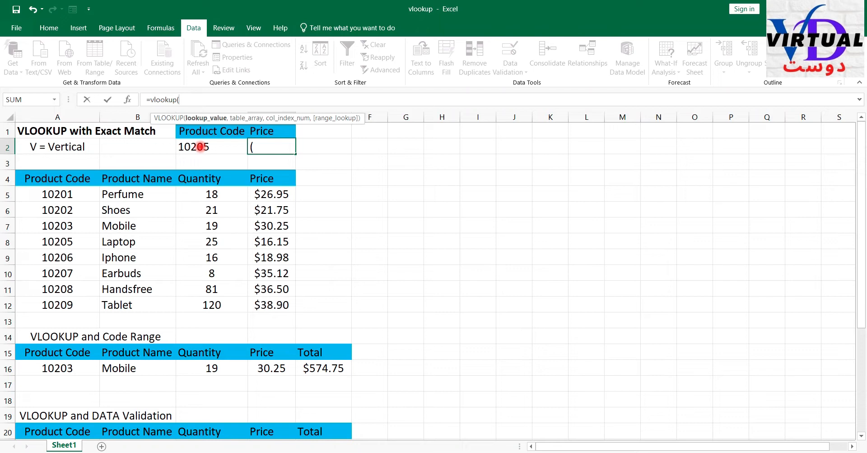
click(200, 149)
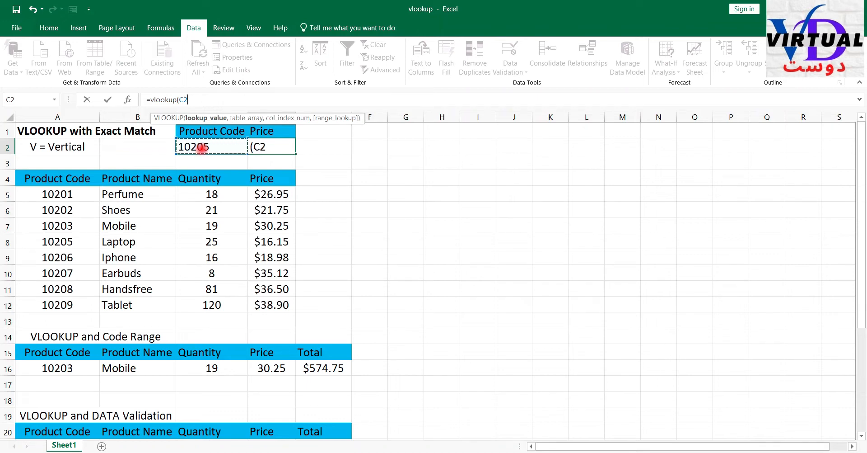
click(425, 195)
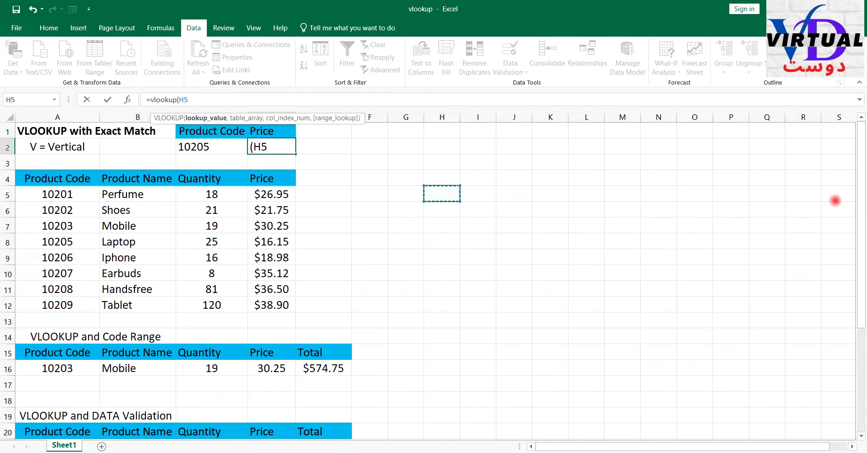
key(Return)
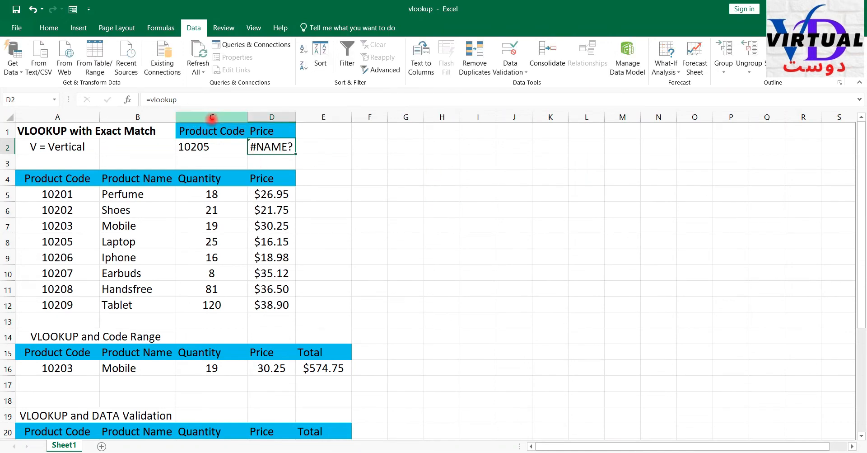
- Review the lookup code in C2 against the source codes in A5:A12 and the product details in B5:D12
click(212, 116)
click(204, 148)
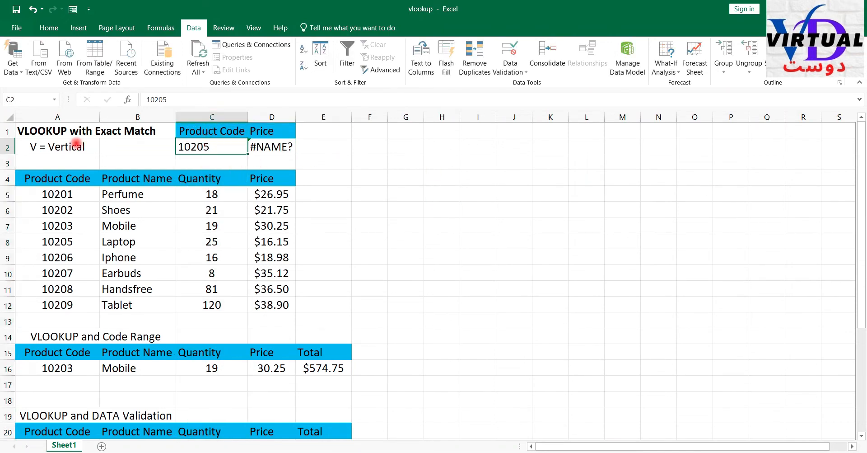
click(16, 99)
click(261, 148)
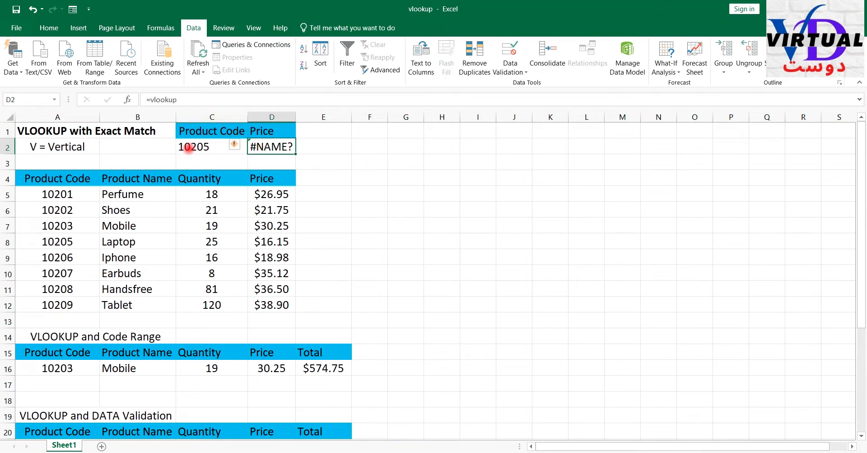
click(194, 151)
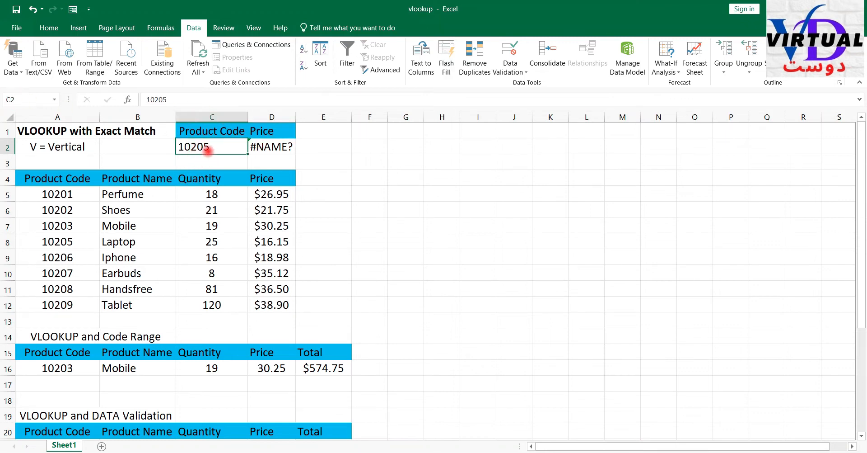
drag(63, 194, 57, 305)
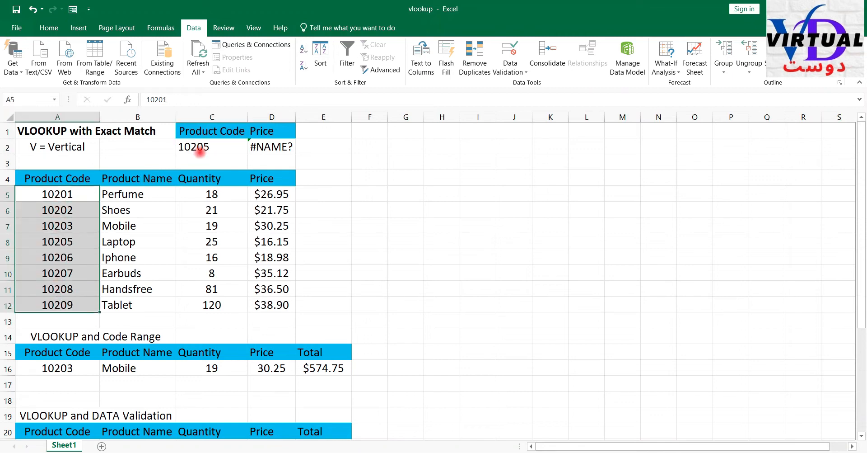
click(201, 148)
click(135, 196)
drag(137, 197, 271, 304)
click(264, 145)
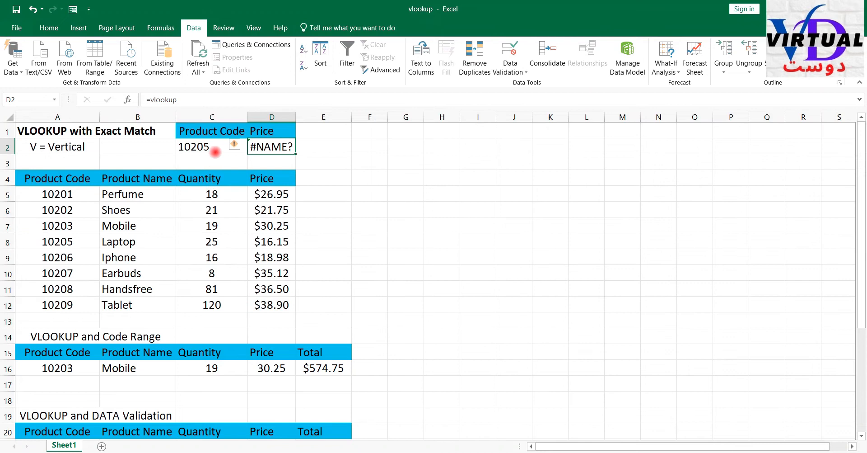
click(186, 100)
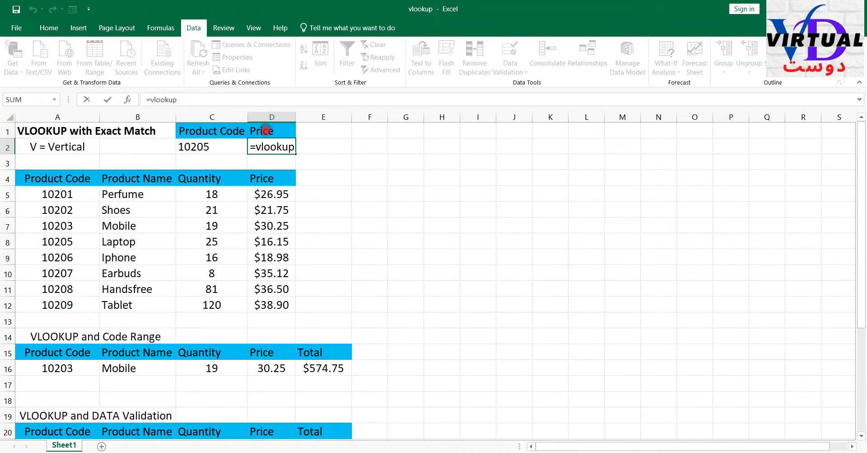
text(()
click(206, 148)
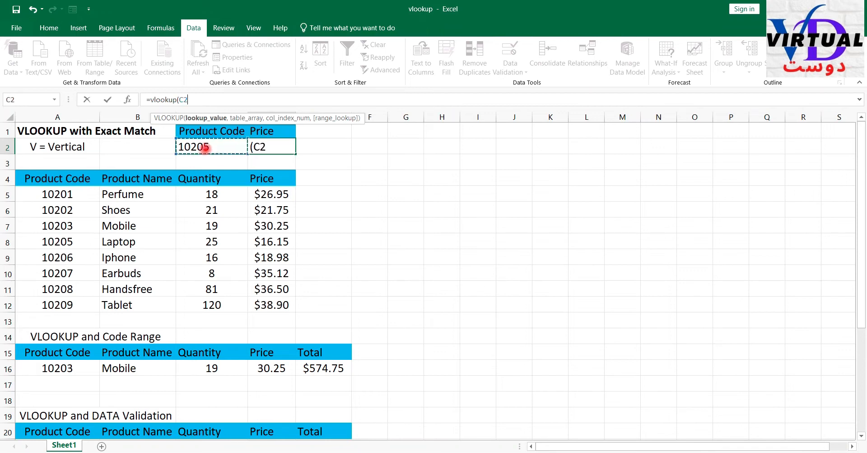
text(,)
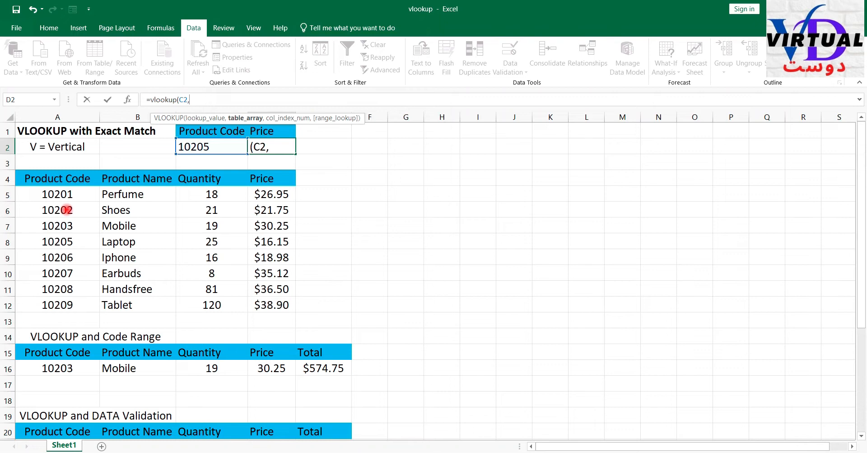
key(Escape)
- Define the workbook-scope name table1 for the product data range A5:D12
click(38, 195)
drag(107, 196, 281, 304)
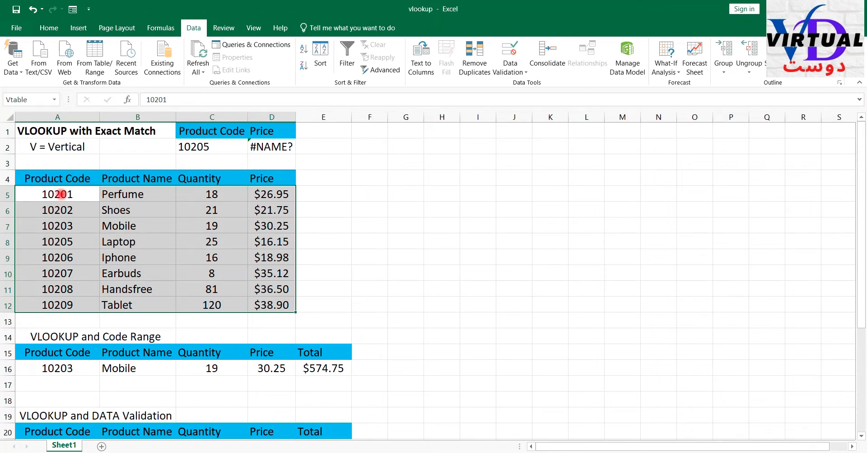
click(61, 194)
drag(62, 195, 277, 304)
right_click(274, 304)
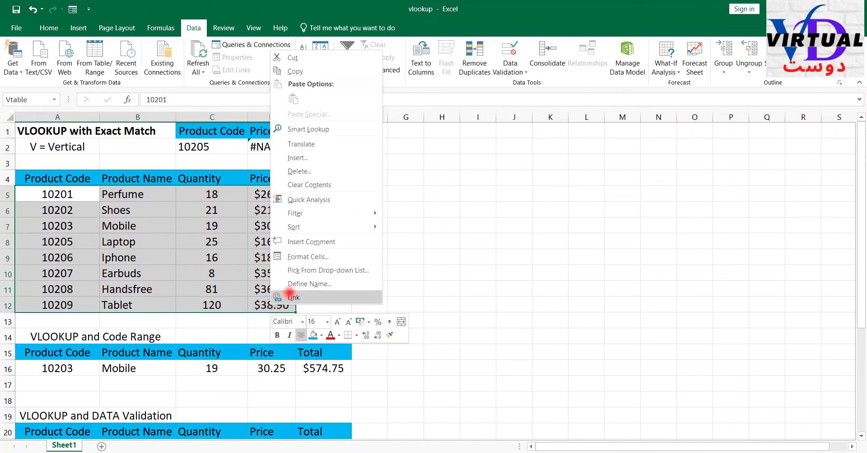
click(303, 283)
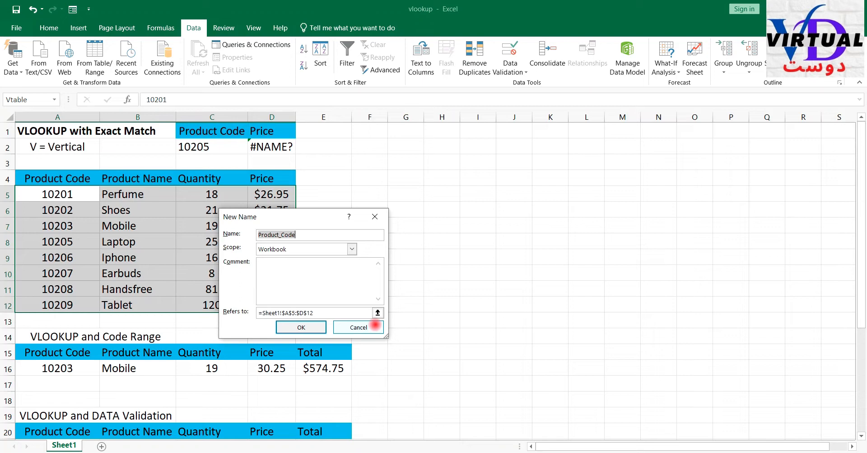
key(ctrl+a)
text(table1)
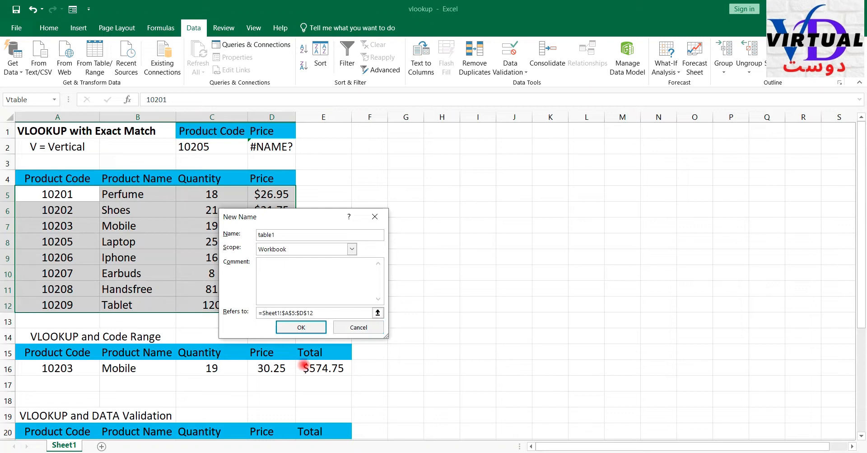
click(291, 326)
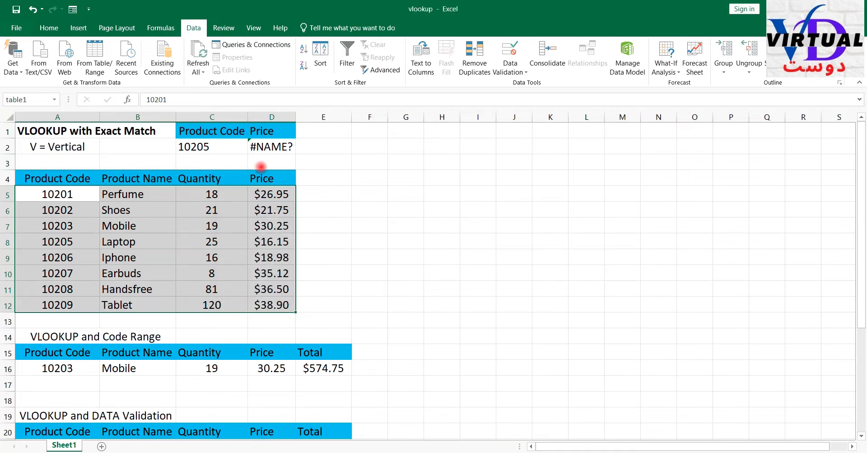
- Try to enter the VLOOKUP formula in D2 with C2 as lookup value and table1 as table array, and recheck the range A5:D12
click(266, 149)
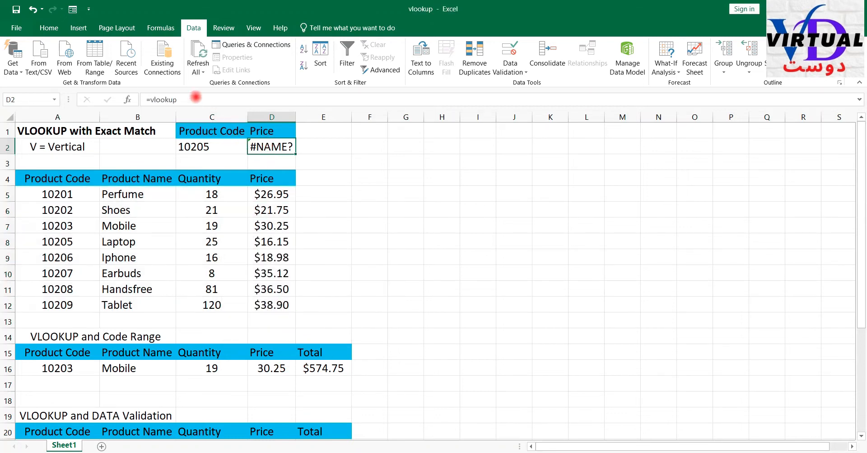
click(250, 98)
text(()
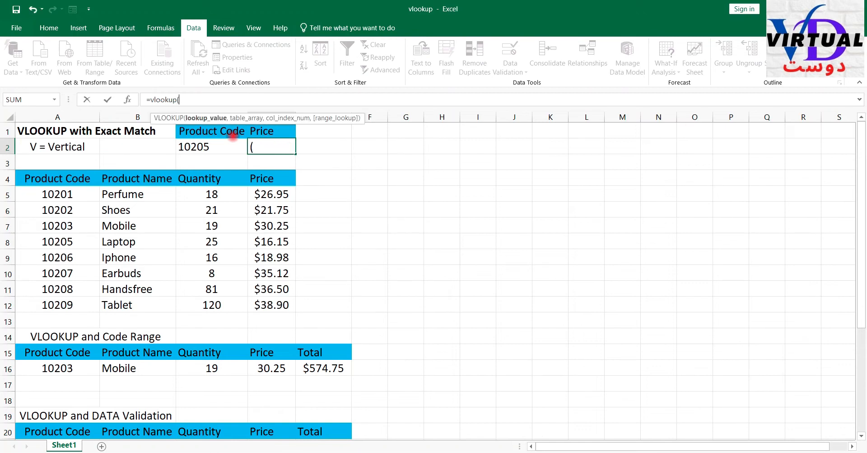
click(207, 145)
text(,table1)
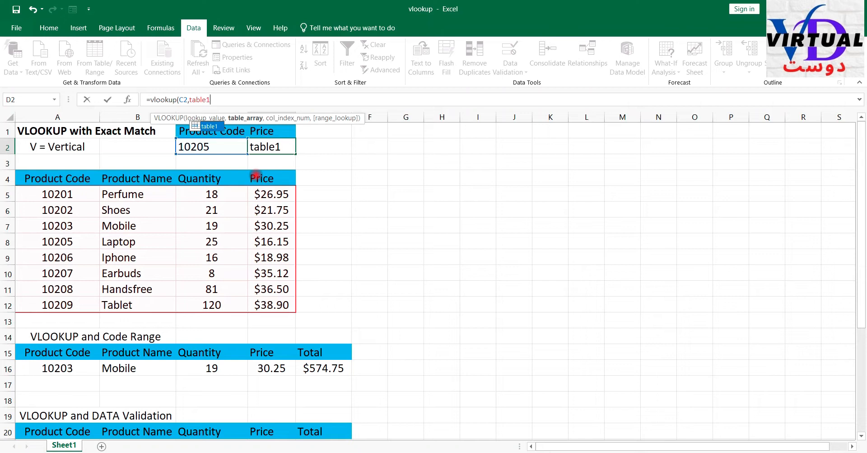
key(Return)
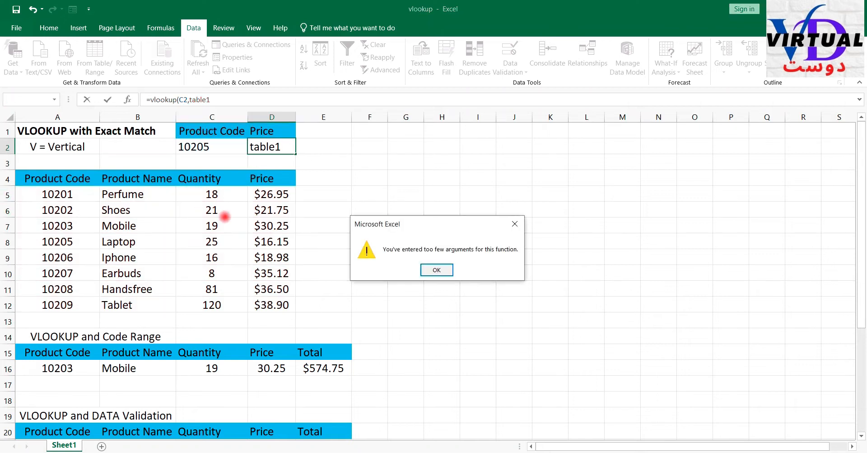
click(435, 270)
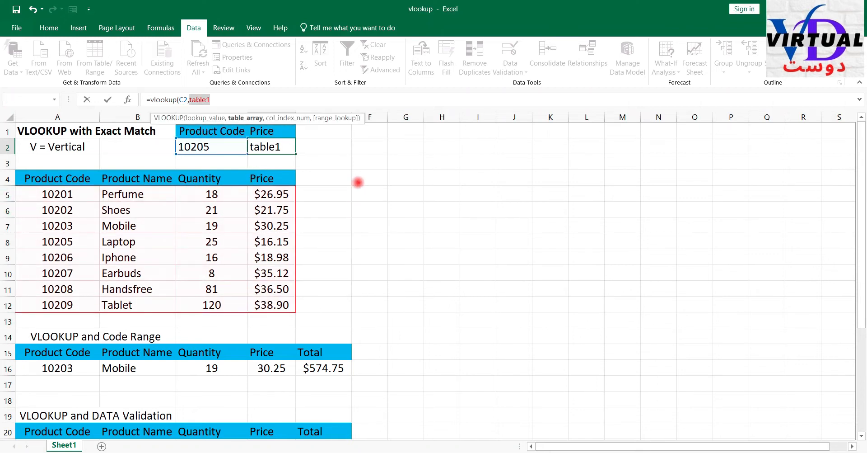
key(Escape)
drag(29, 194, 277, 300)
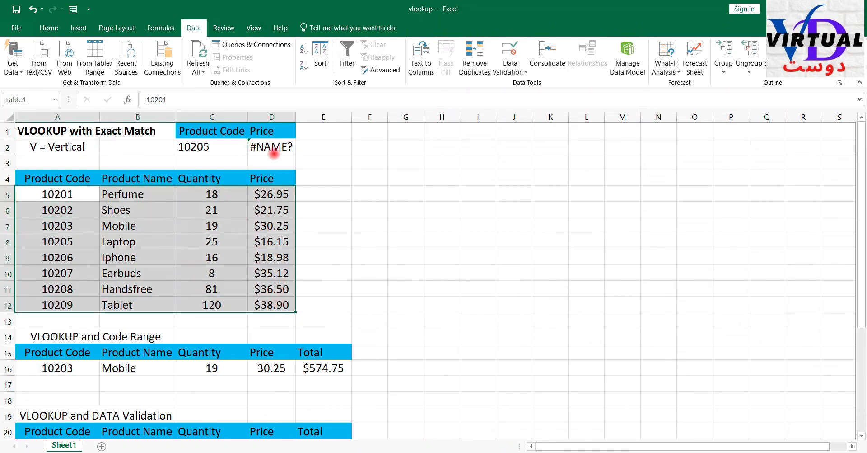
click(273, 154)
text(=vlookup)
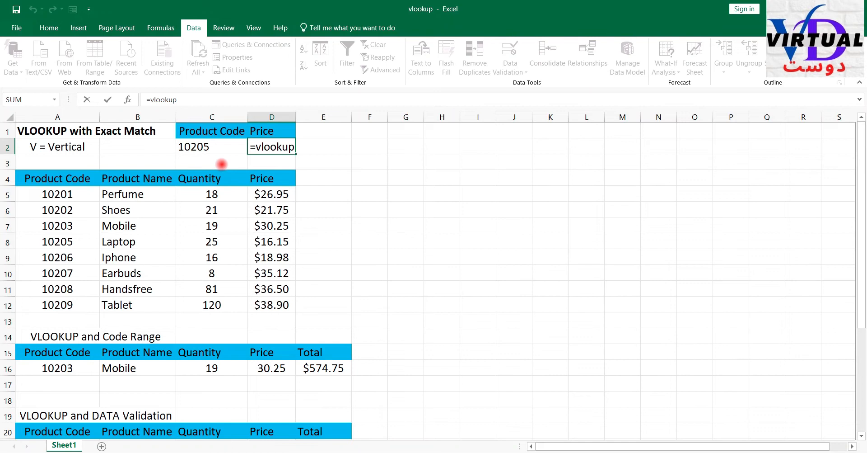
text((c2)
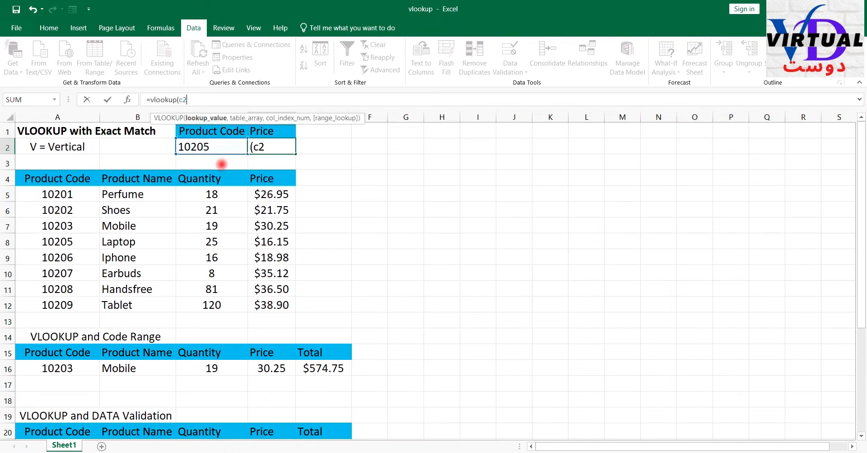
text(,ta)
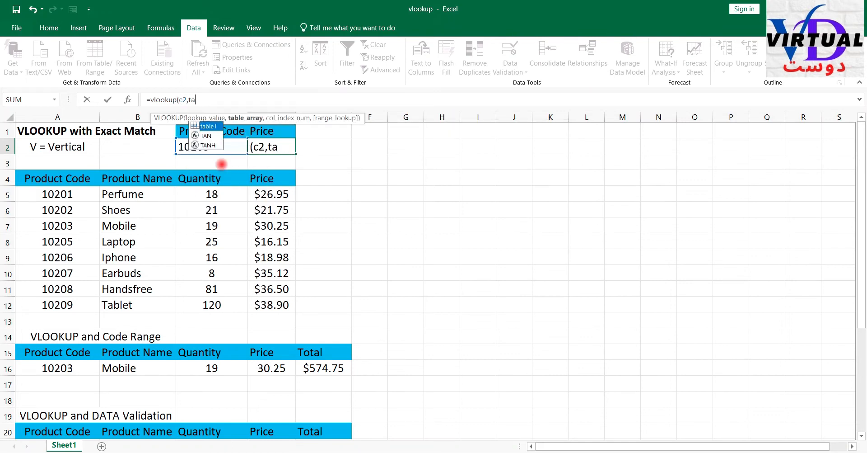
text(ble1)
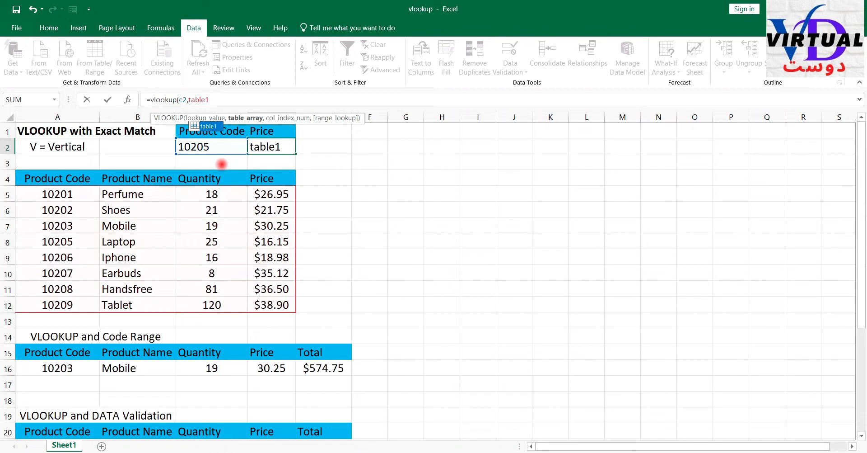
text(,)
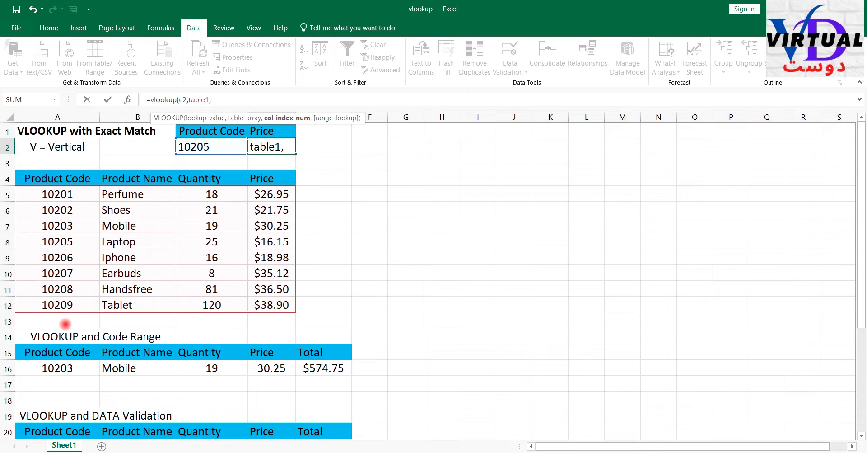
click(56, 322)
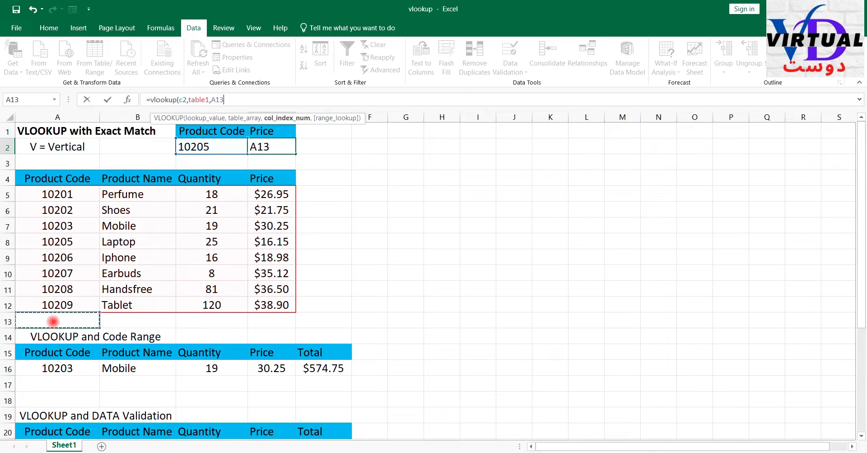
key(Return)
- Fill the cells A13:D13 beneath the product data with yellow
click(53, 321)
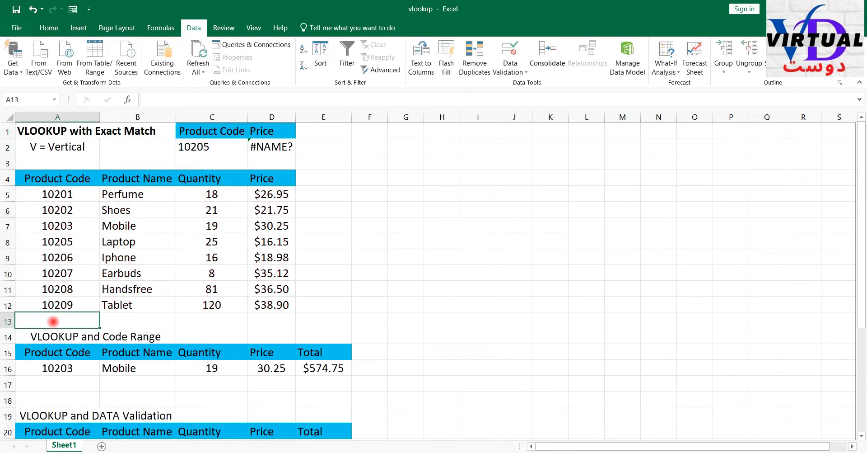
drag(53, 321, 258, 318)
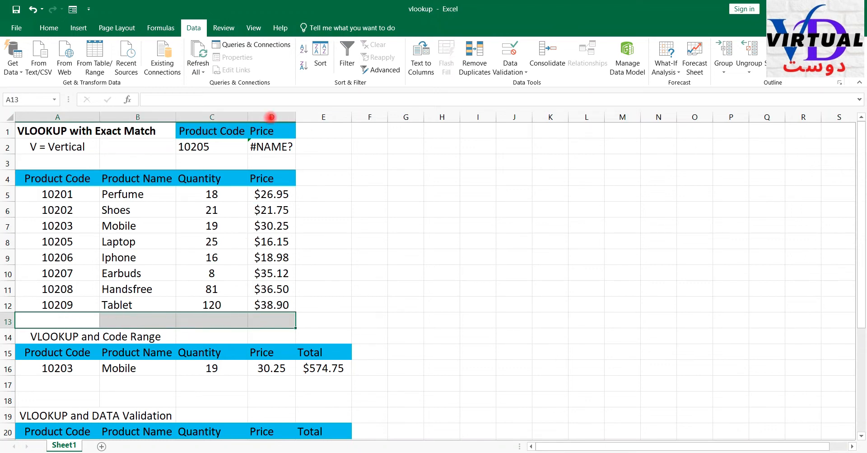
click(45, 28)
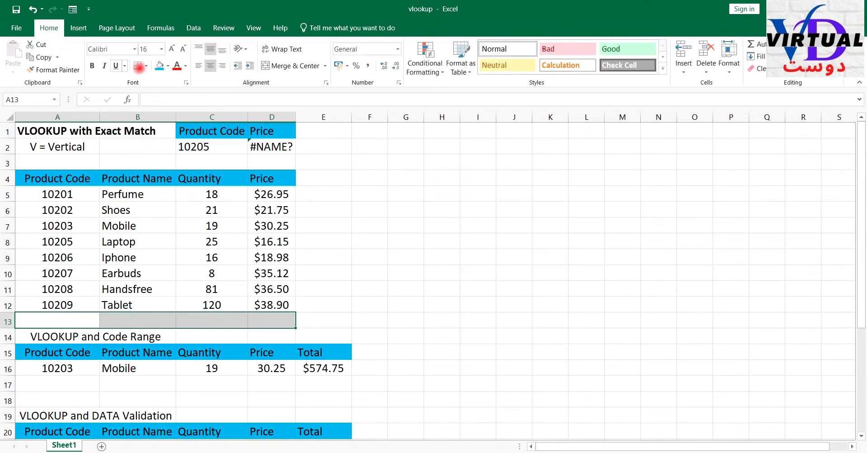
click(168, 66)
click(186, 150)
- Number the product table's columns 1, 2, 3 and 4 in A13:D13 and label the row index in E13
click(55, 322)
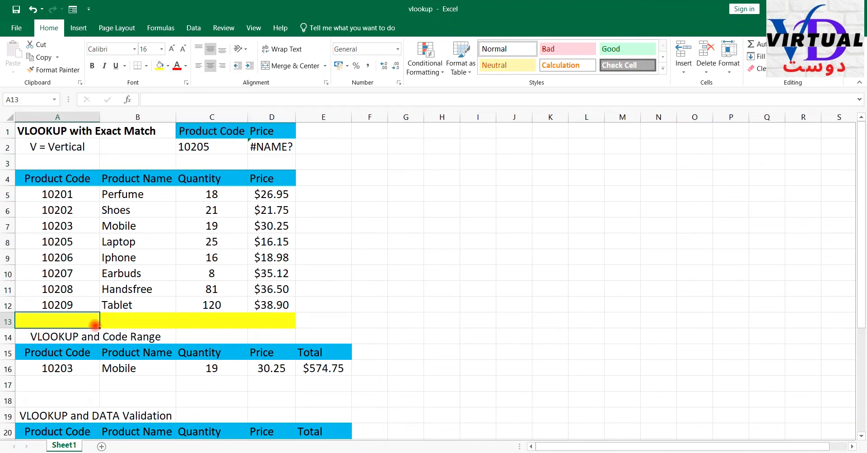
text(1)
key(Tab)
text(2)
key(Tab)
text(3)
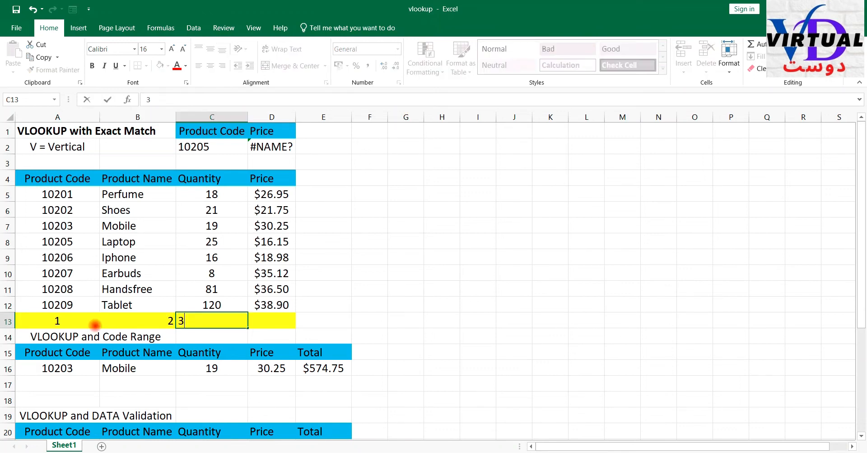
key(Tab)
text(4)
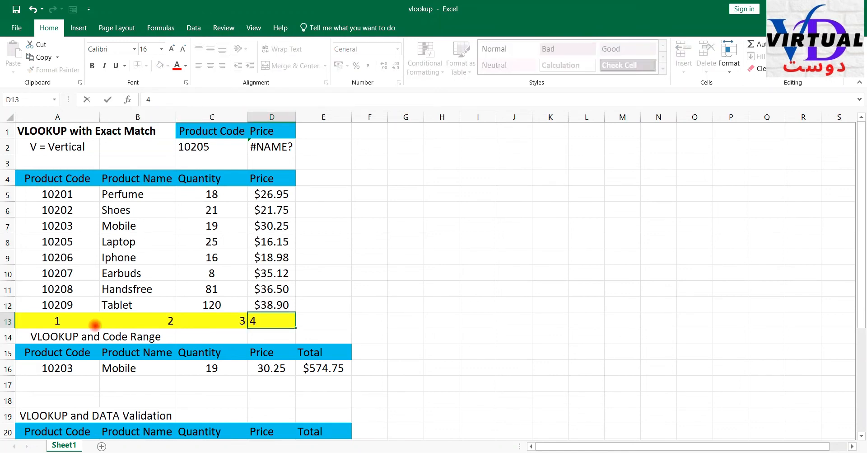
click(328, 324)
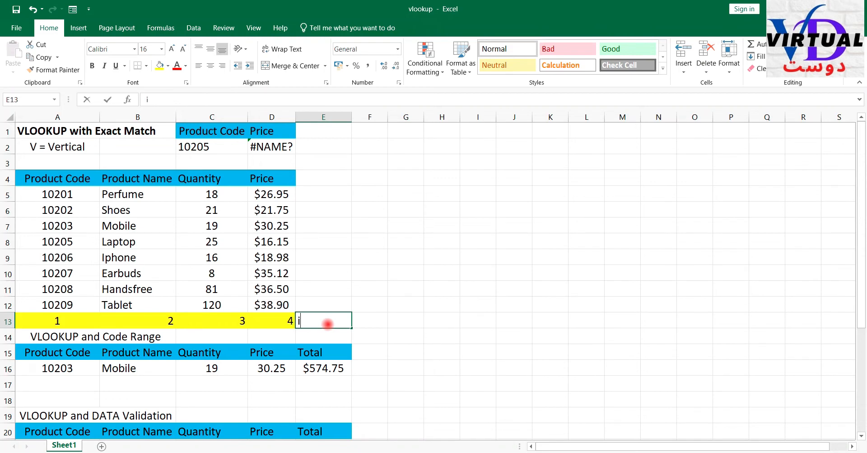
text(index)
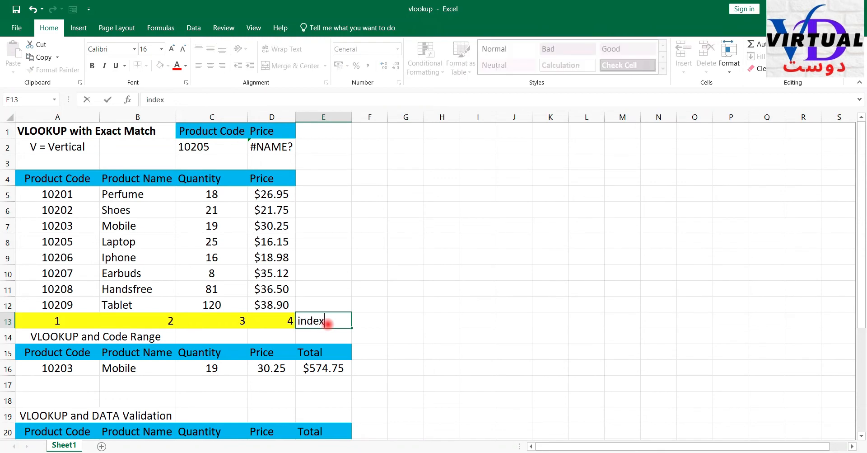
click(426, 323)
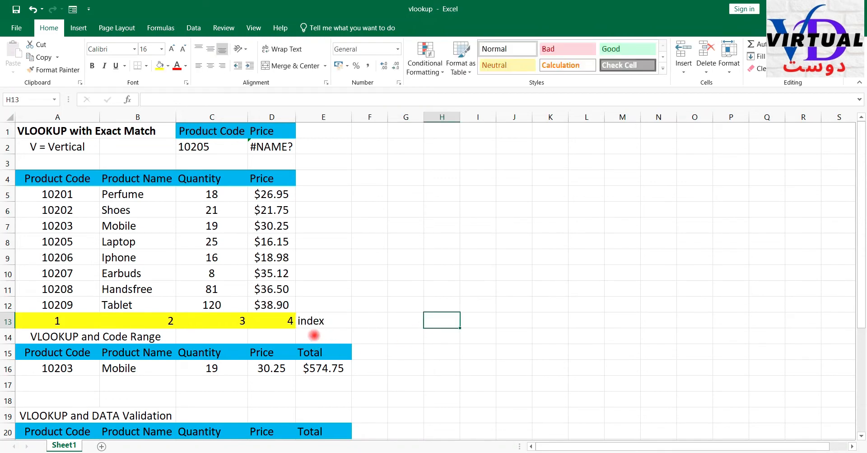
- Complete the price formula in D2 as =VLOOKUP(C2,table1,4,FALSE), using column index 4 and exact match
click(287, 331)
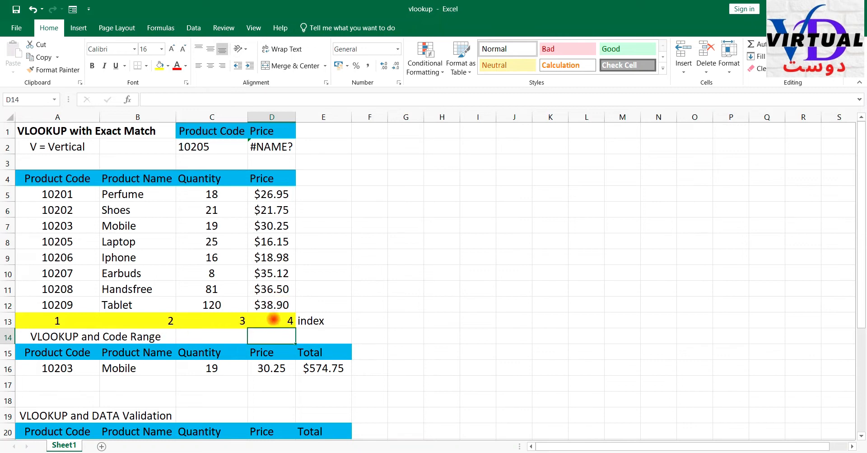
click(274, 319)
click(277, 145)
click(197, 99)
text(()
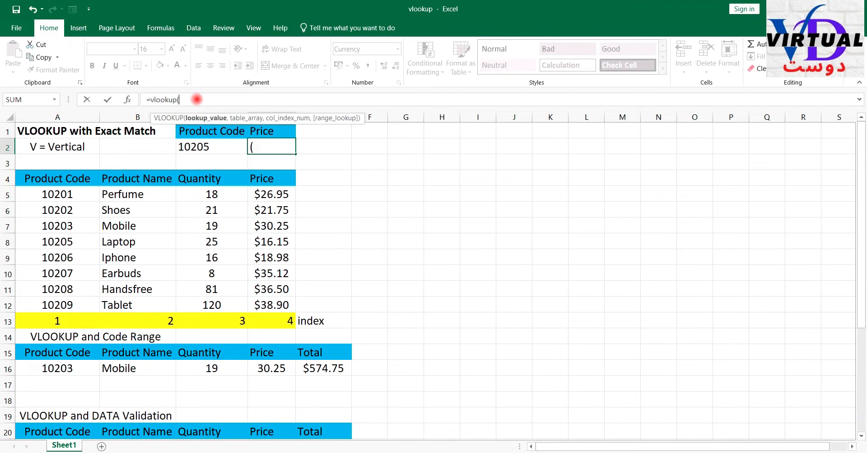
text(c2,)
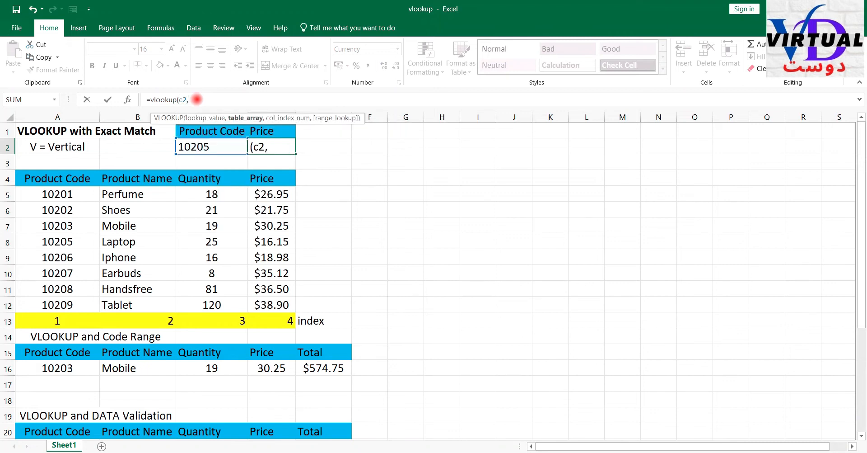
text(table1)
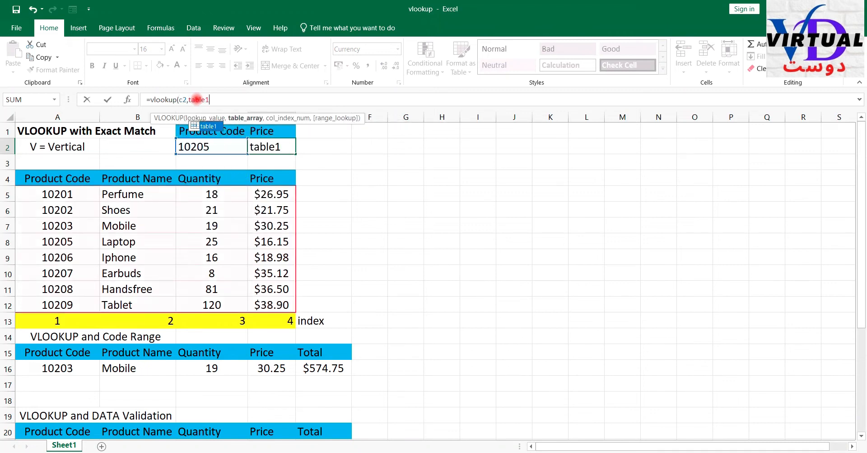
text(,)
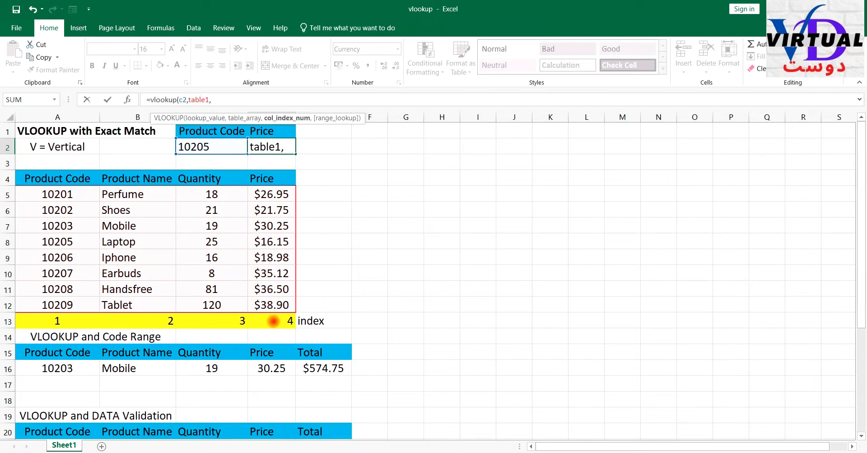
text(4,)
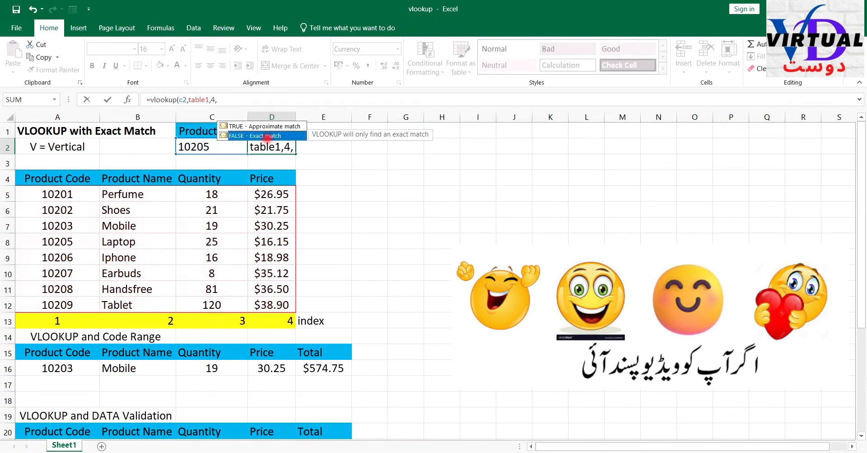
double_click(267, 136)
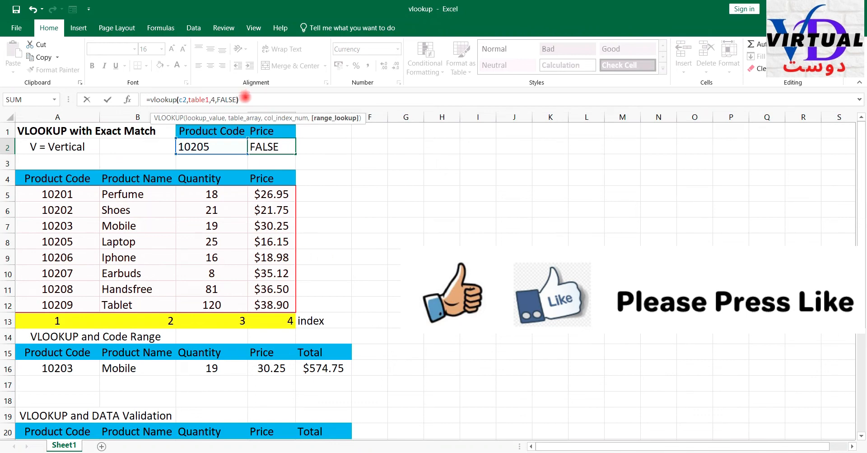
key(Return)
- Compare the price returned in D2 with the price of product code 10205 in the product table
click(286, 147)
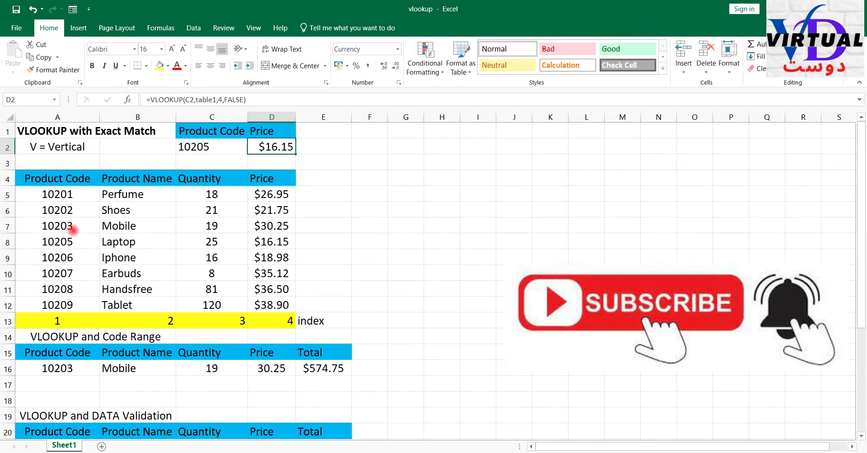
click(64, 239)
click(271, 240)
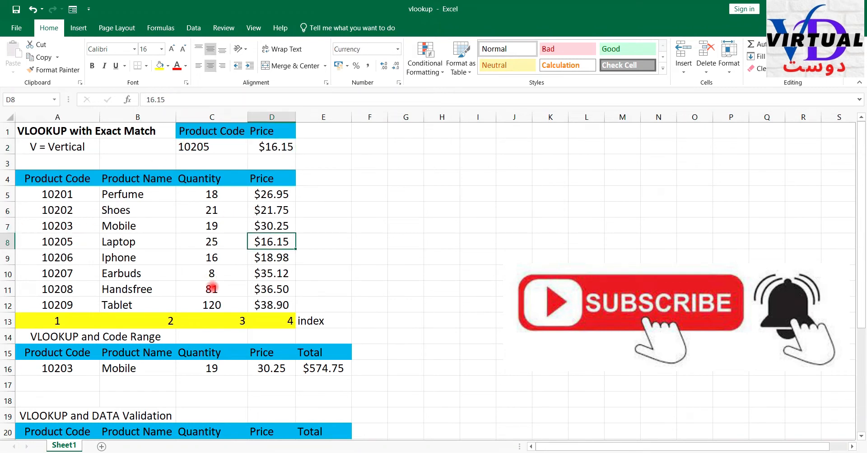
- Change the lookup product code in C2 to 10201
click(201, 146)
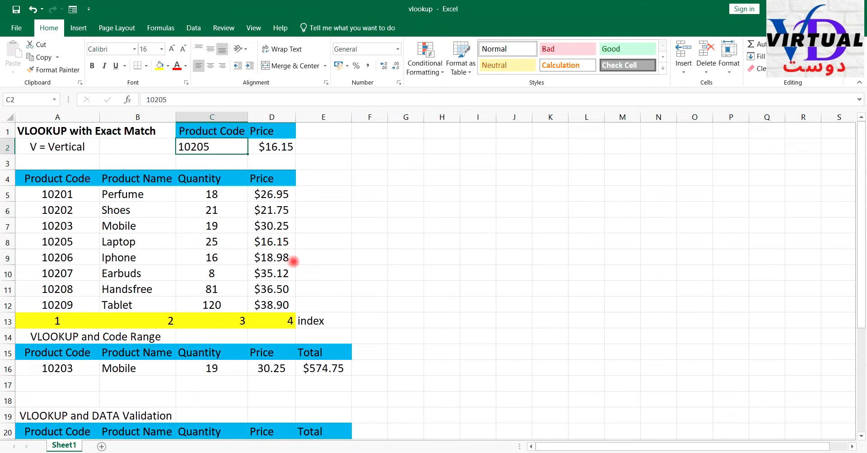
text(10201)
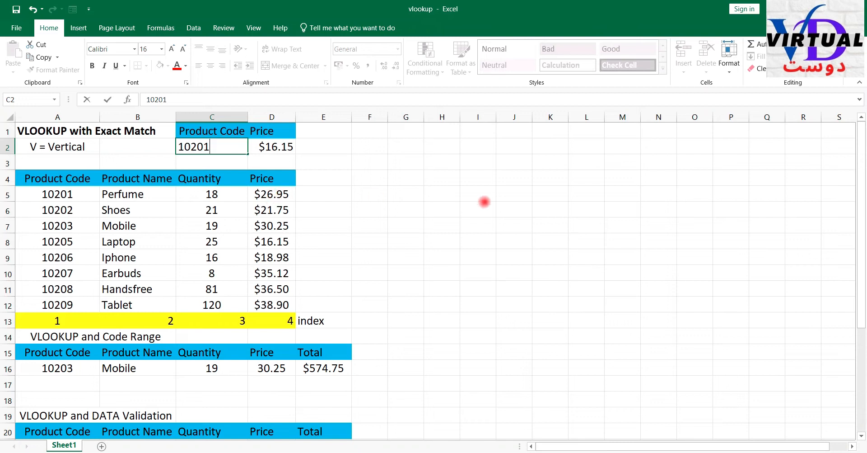
key(Return)
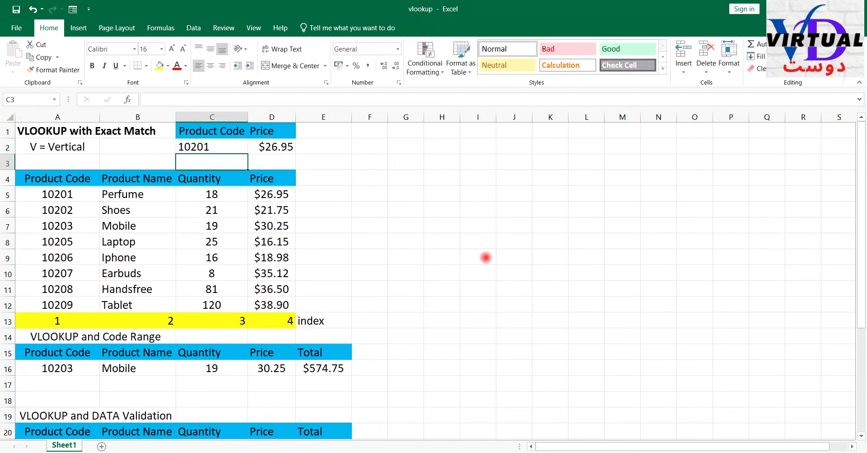
- Review the VLOOKUP and Code Range section, the source codes in A5:A12, and the VLOOKUP and DATA Validation section
drag(37, 373, 328, 404)
click(64, 337)
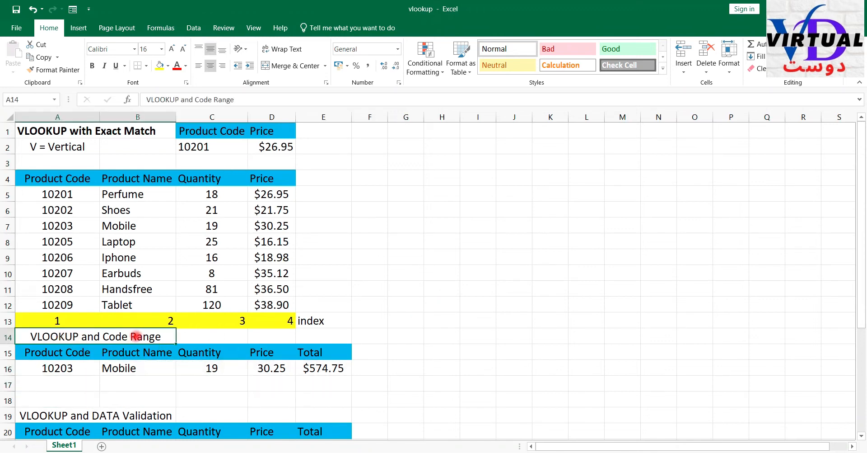
drag(70, 194, 55, 301)
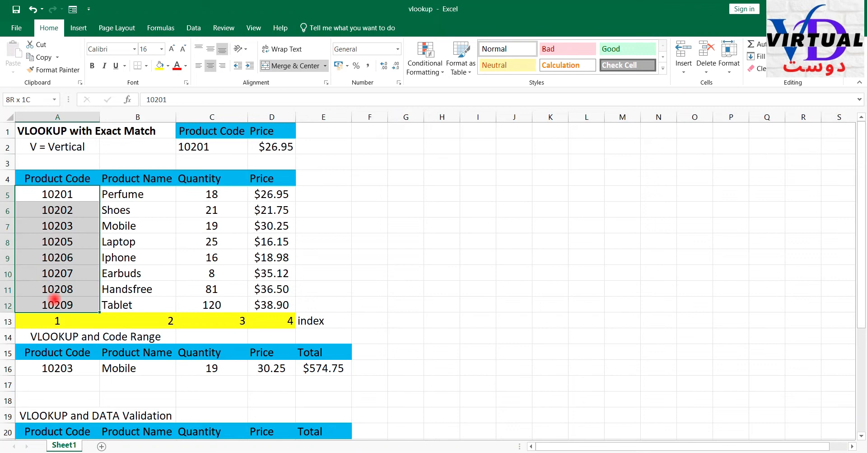
scroll(70, 344, down, 1)
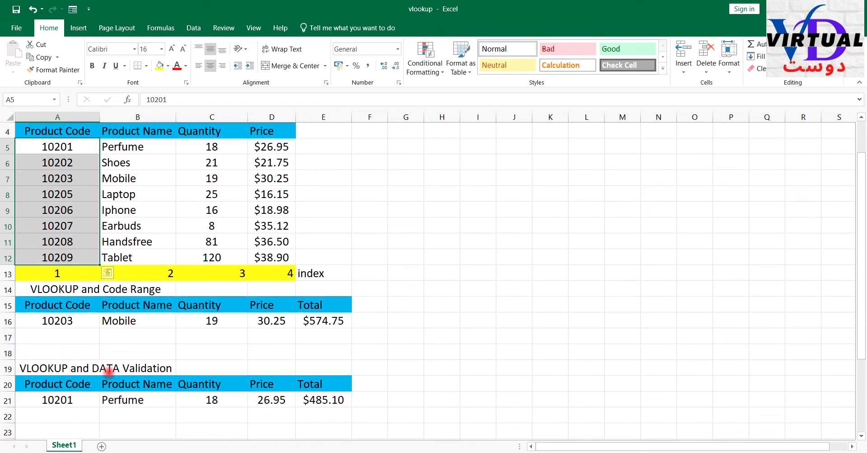
click(113, 373)
click(68, 399)
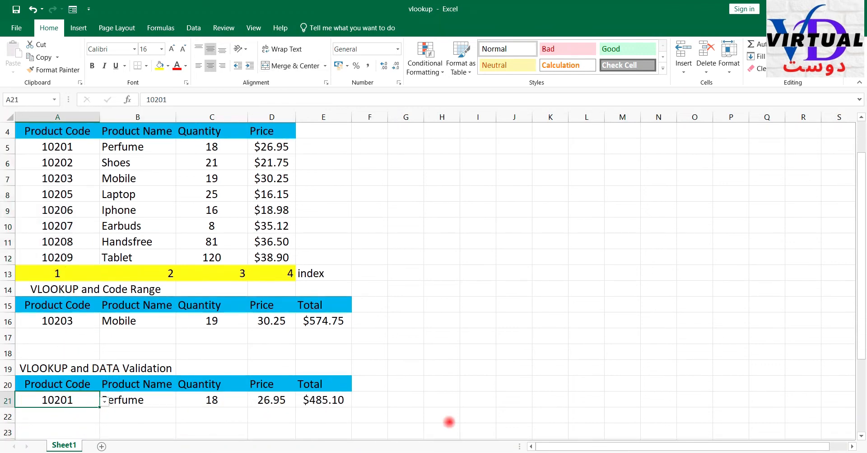
scroll(425, 346, up, 1)
scroll(412, 358, down, 1)
- Set the product code in A16 to 10201 and check the quantity and price lookups in C16:D16
click(72, 319)
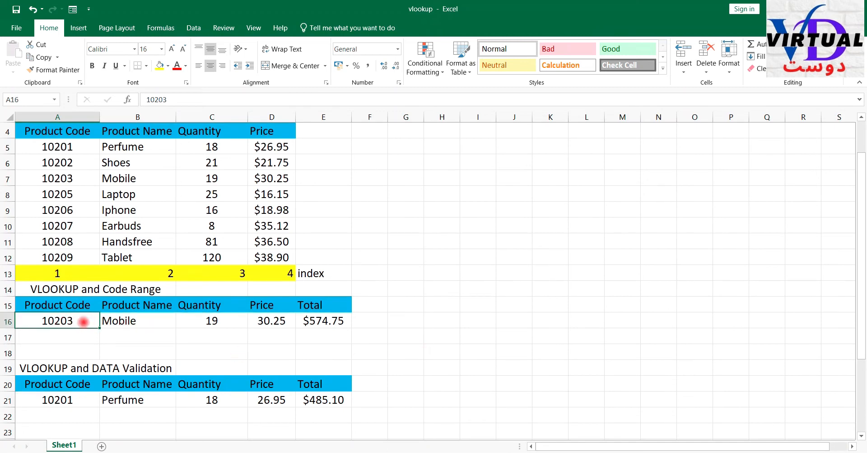
drag(126, 322, 331, 321)
click(69, 321)
text(10201)
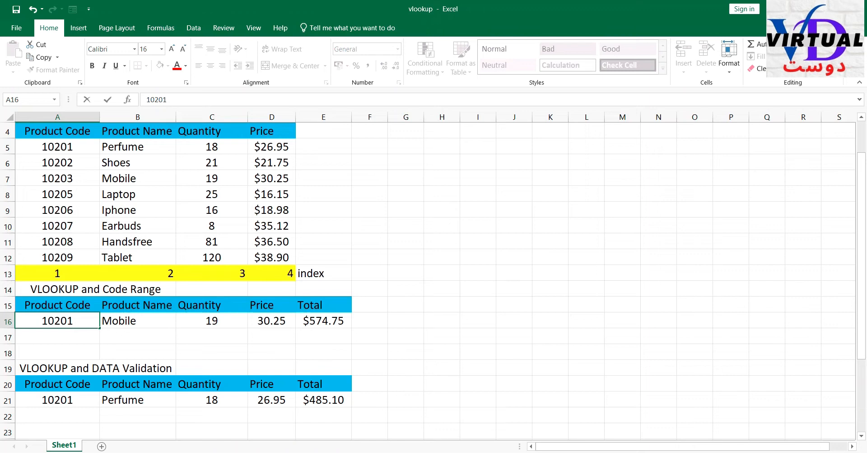
key(Return)
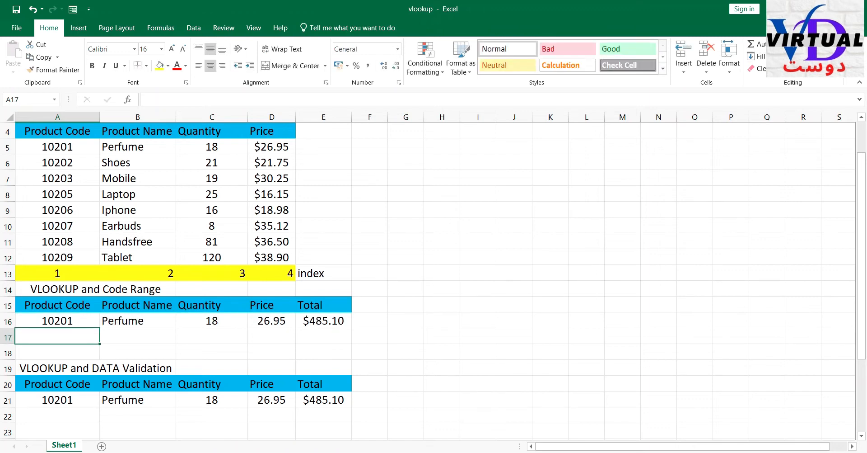
click(285, 322)
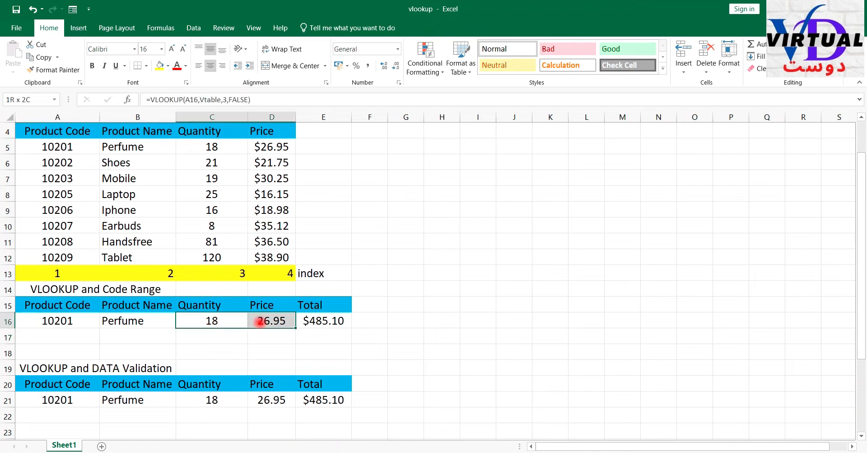
- Check the total formula in E16 and the product code in A16
click(316, 322)
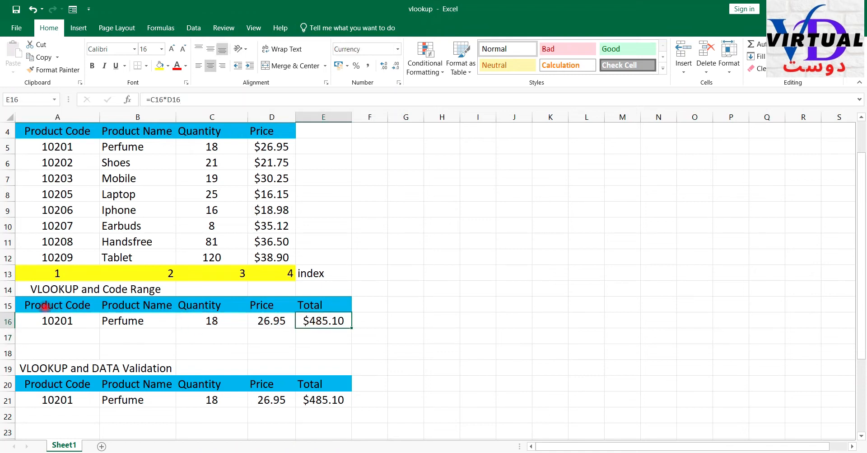
click(47, 320)
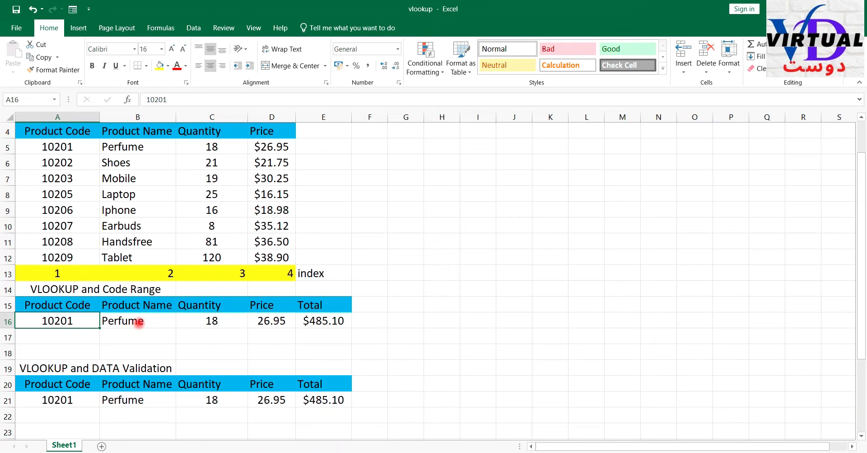
- Replace the product name formula in B16 with =VLOOKUP(A16,table1,2,FALSE)
click(139, 322)
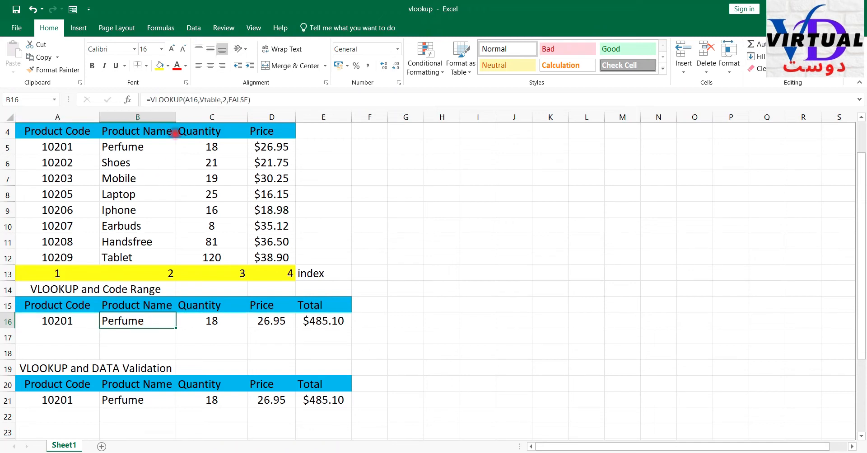
drag(151, 99, 282, 106)
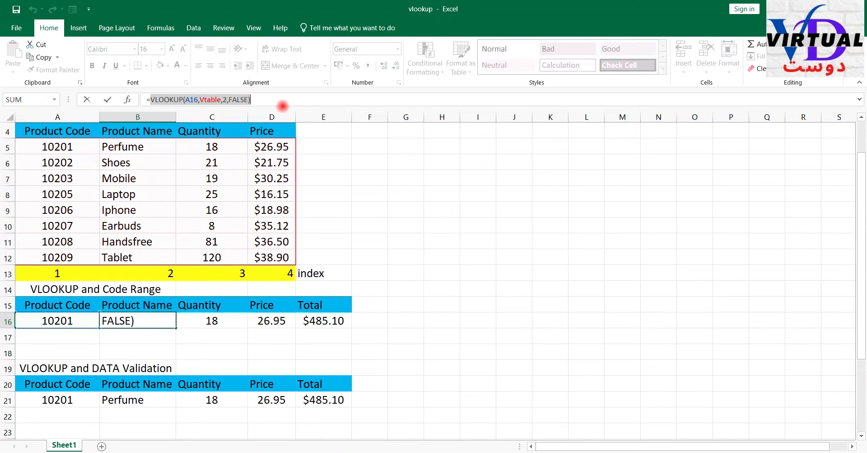
key(BackSpace)
key(BackSpace)
text(=)
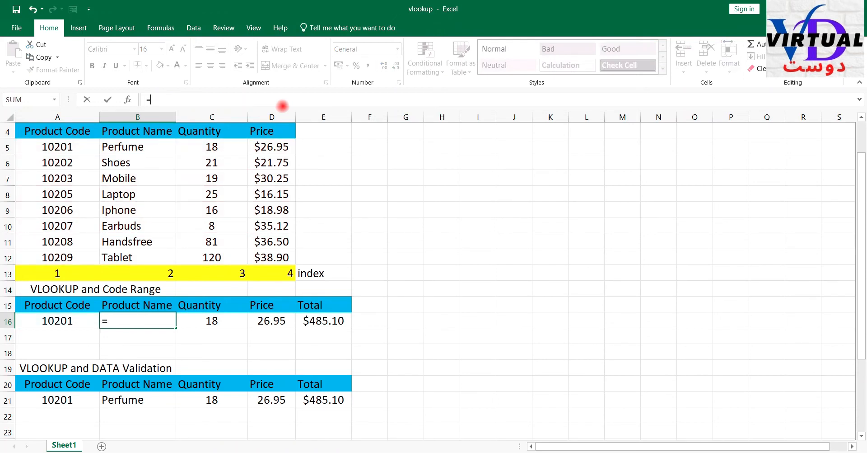
text(vlookup()
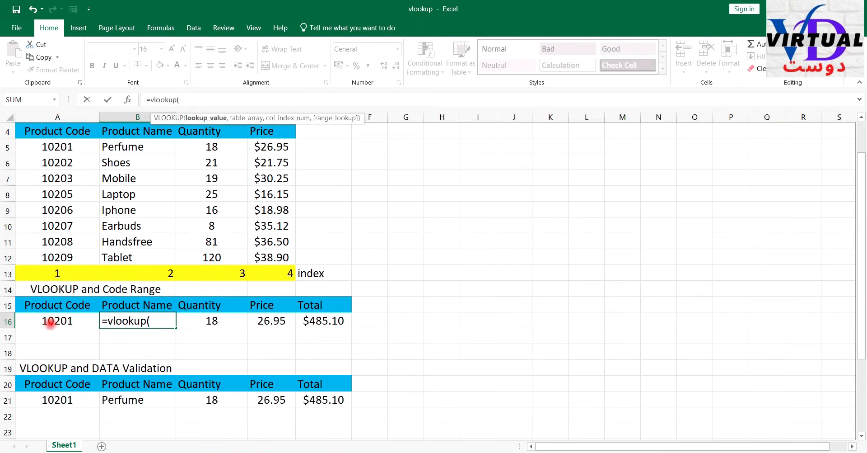
click(50, 322)
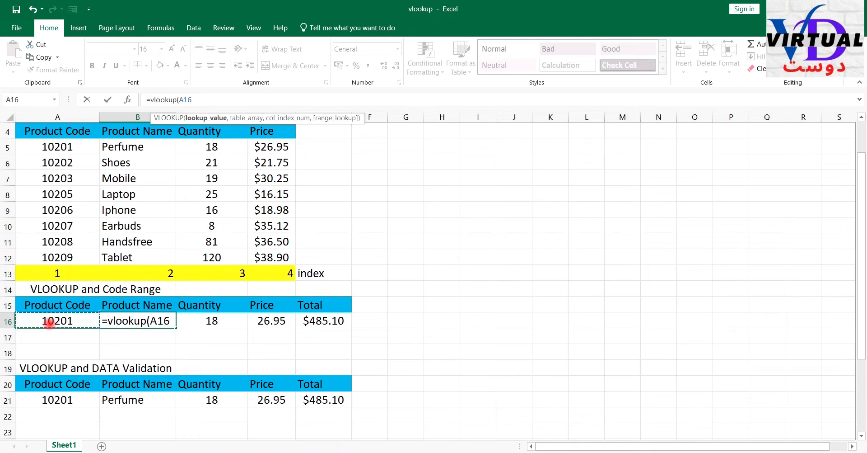
text(,)
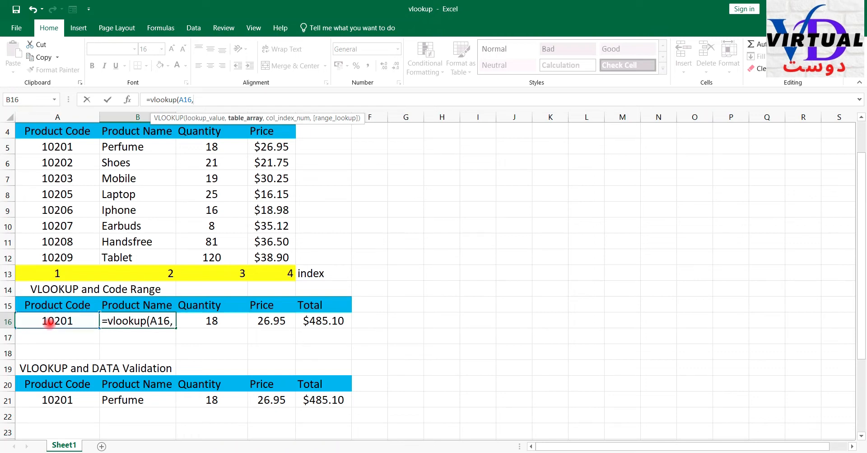
text(table1)
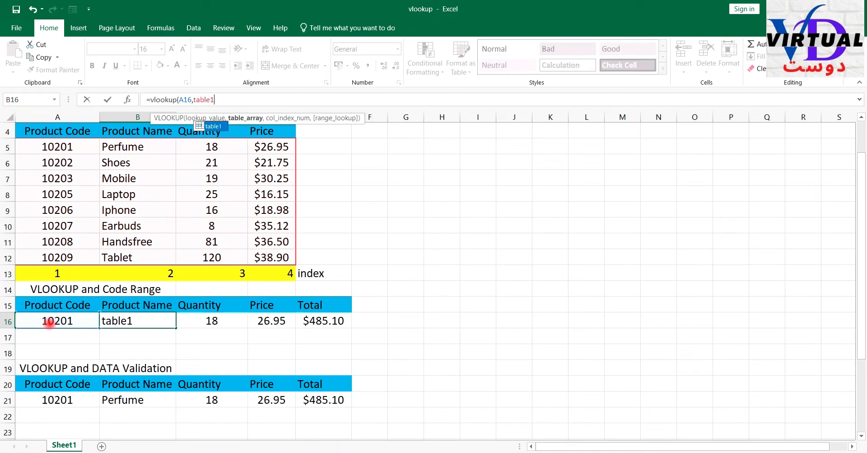
text(,)
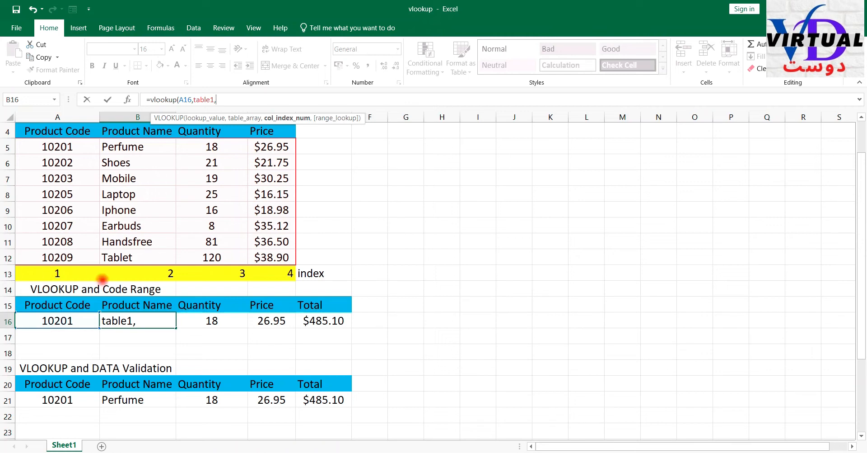
text(2,)
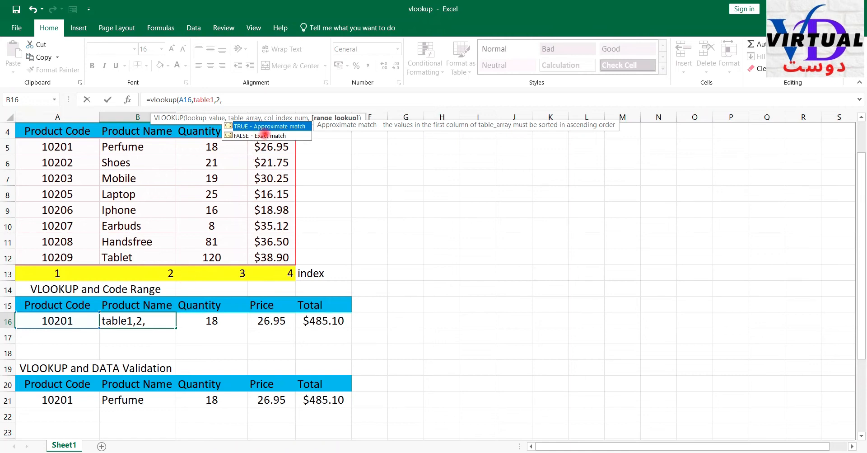
double_click(264, 136)
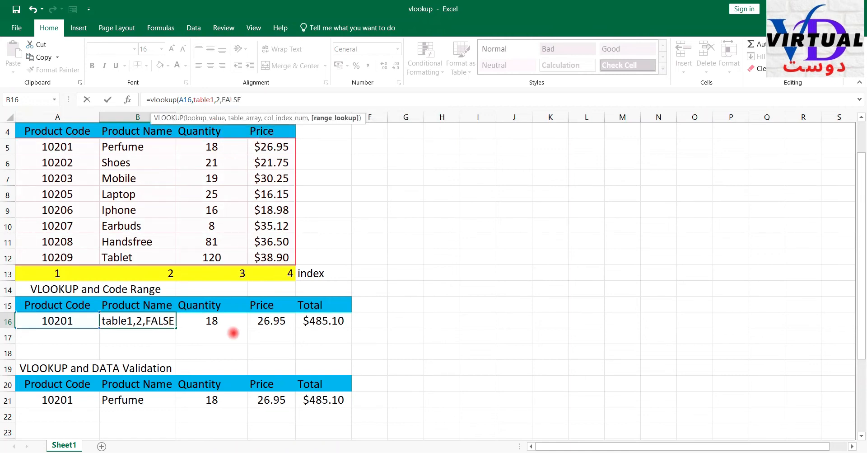
text())
key(Return)
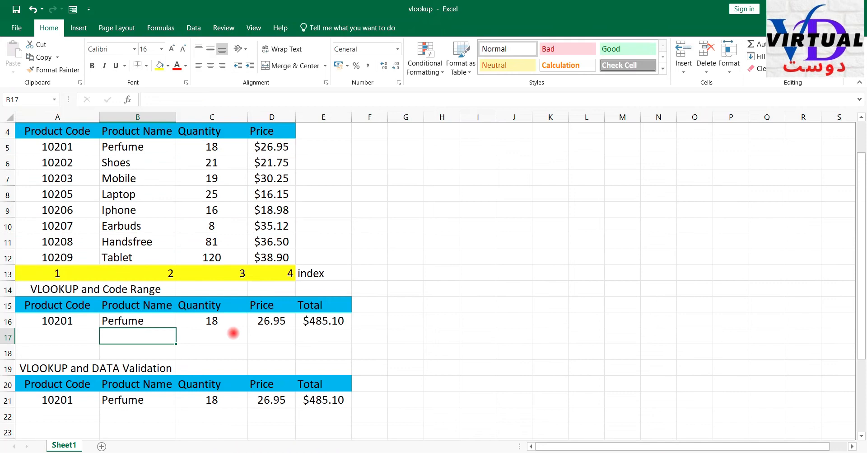
click(123, 319)
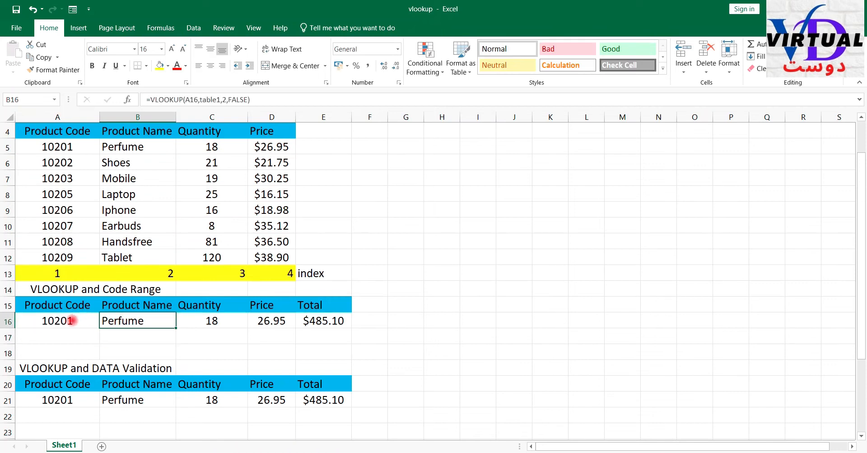
- Test the row 16 lookups by setting the product code in A16 to 10202, followed by 10203
click(71, 319)
text(10202)
key(Return)
text(10203)
key(Return)
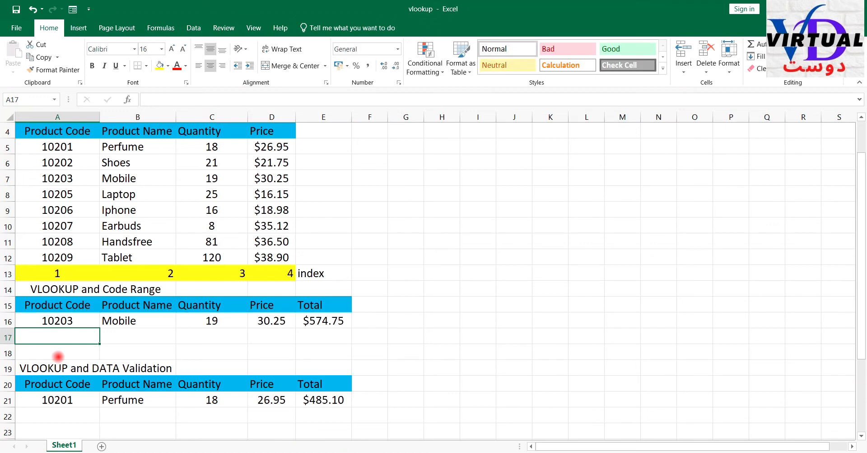
click(139, 321)
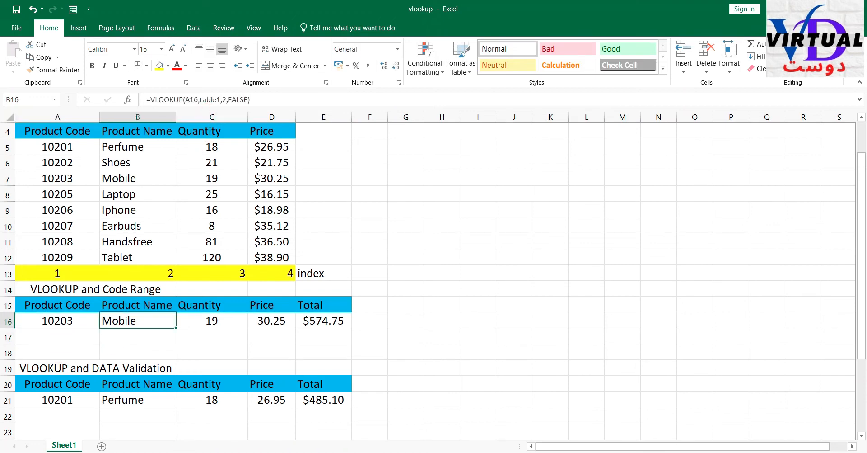
- Replace the quantity formula in C16 with =VLOOKUP(A16,table1,3,FALSE)
click(219, 329)
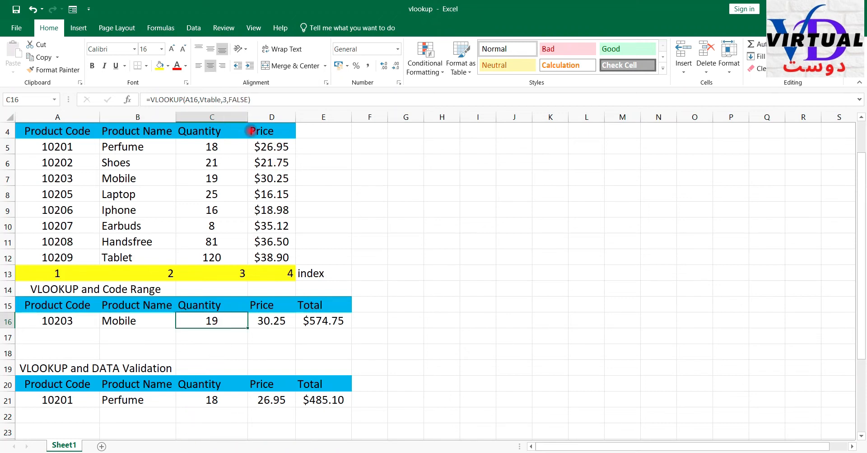
click(151, 99)
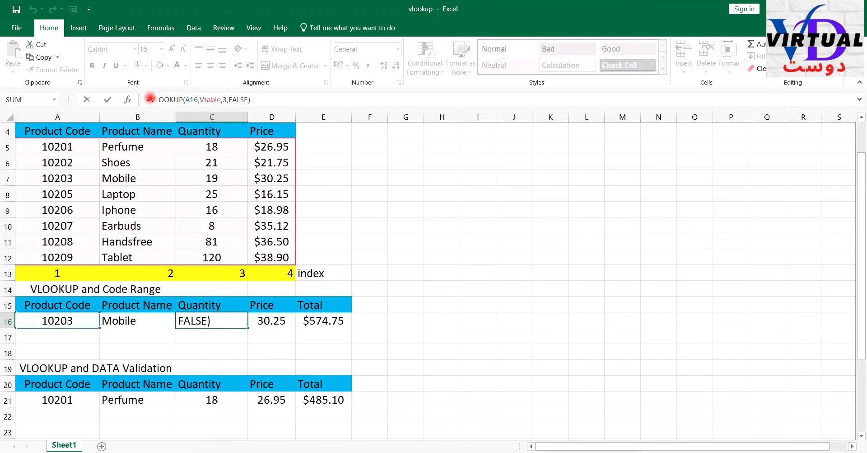
drag(151, 99, 379, 111)
text(=)
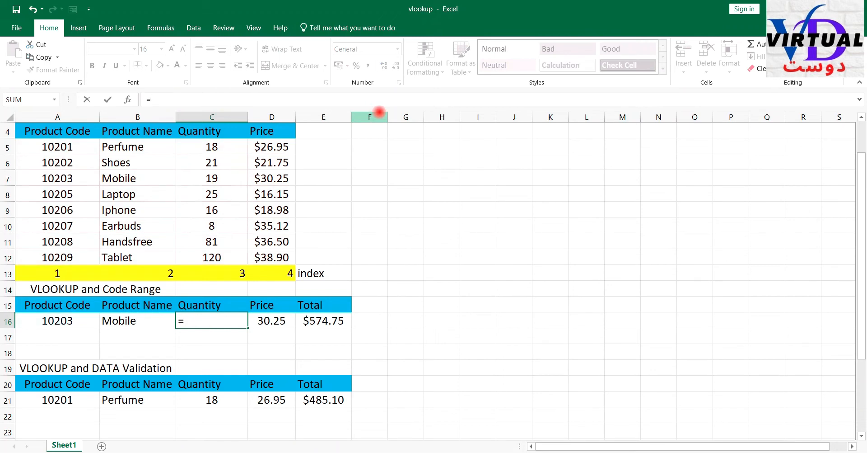
text(vlookup)
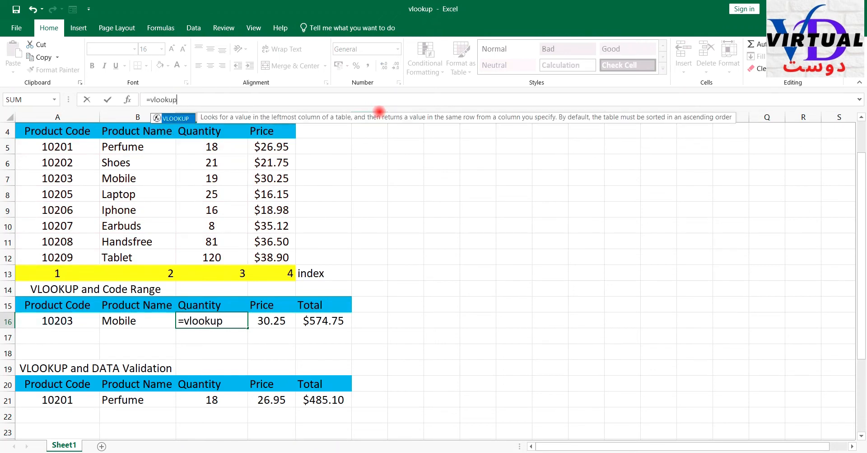
text(()
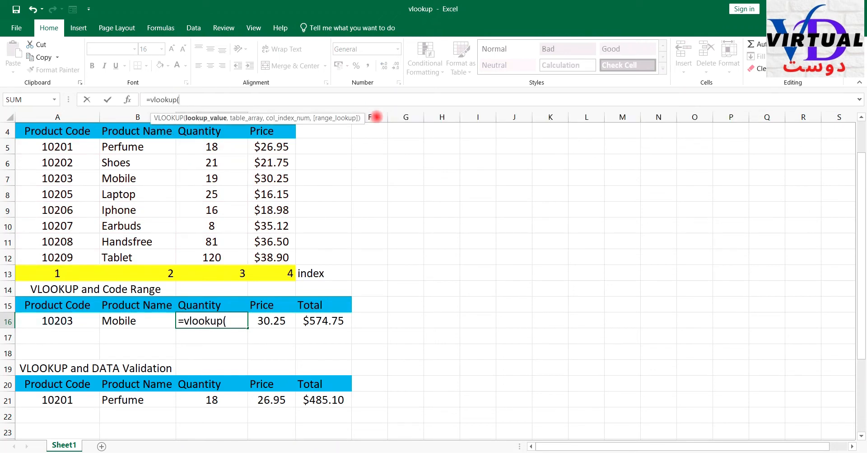
click(71, 322)
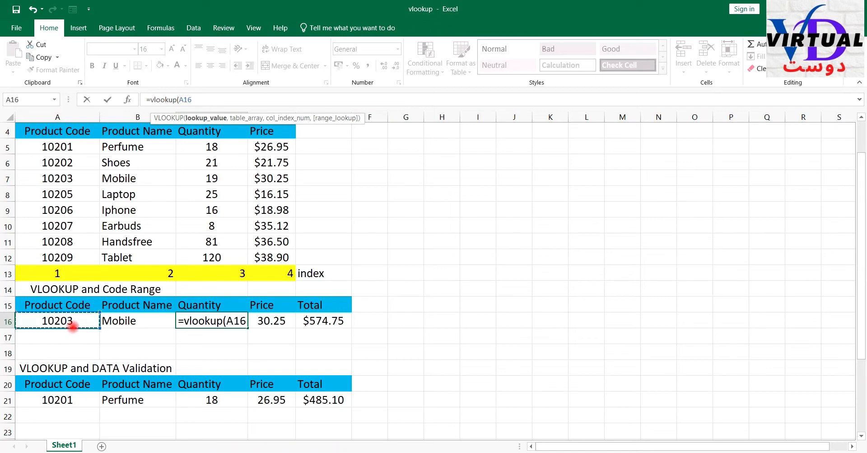
text(,)
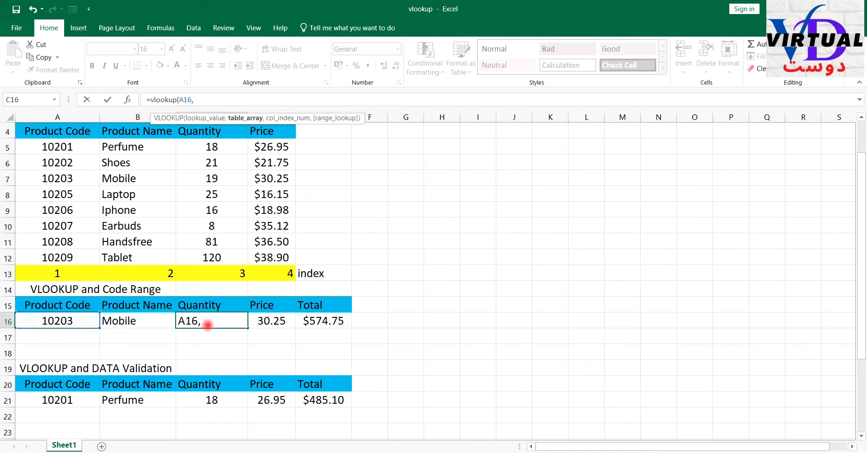
text(table)
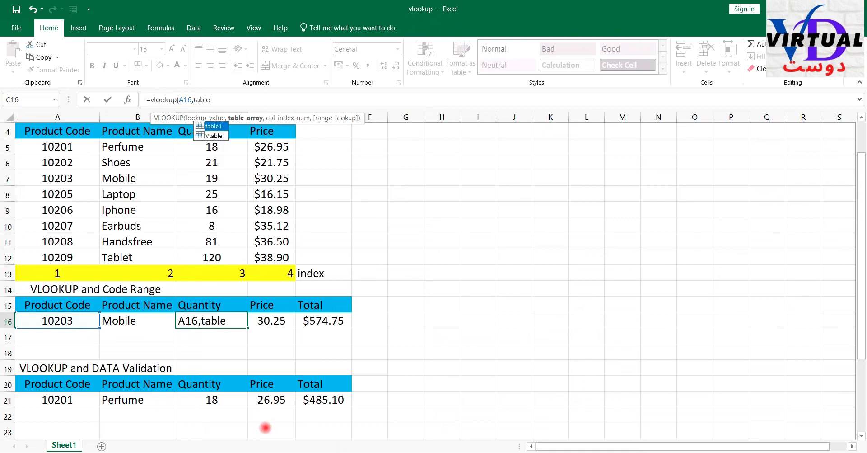
text(1,)
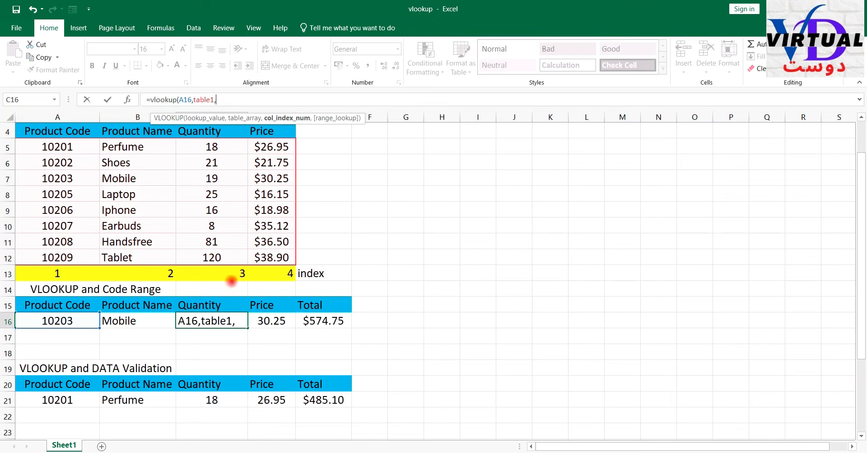
text(3,)
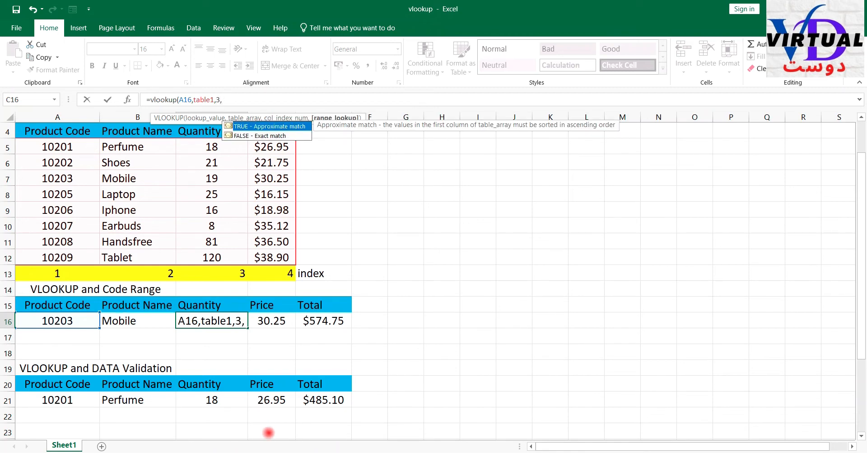
text(false)
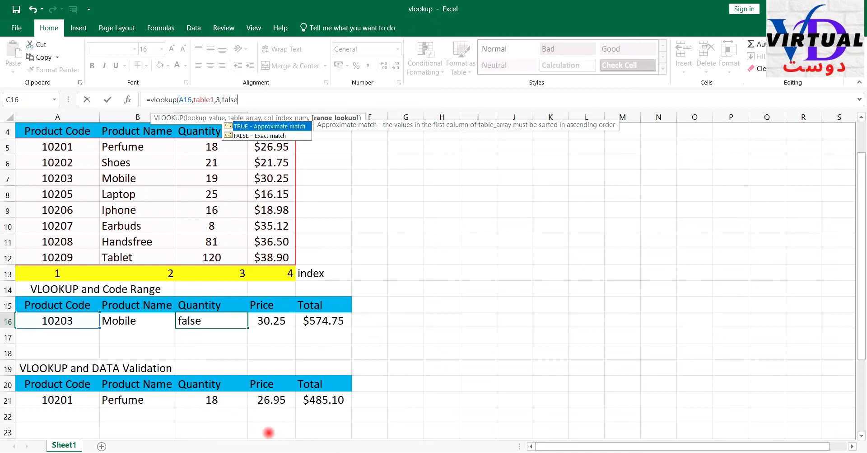
text())
key(Return)
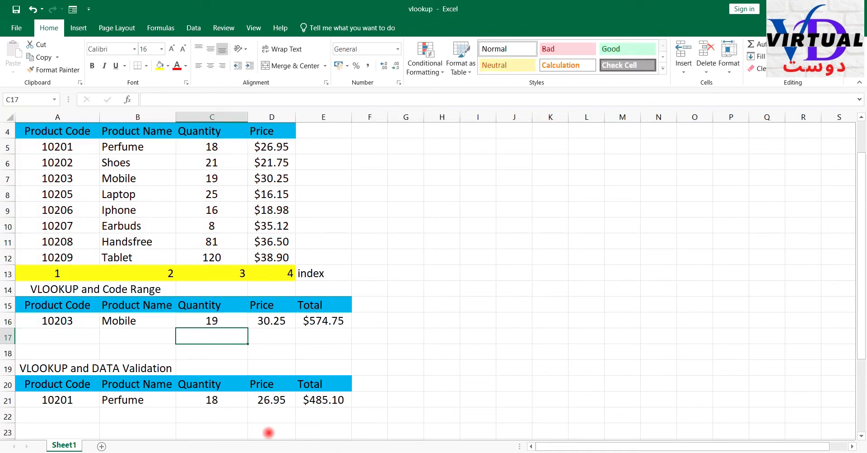
- Replace the price formula in D16 with =VLOOKUP(A16,table1,4,FALSE)
click(275, 319)
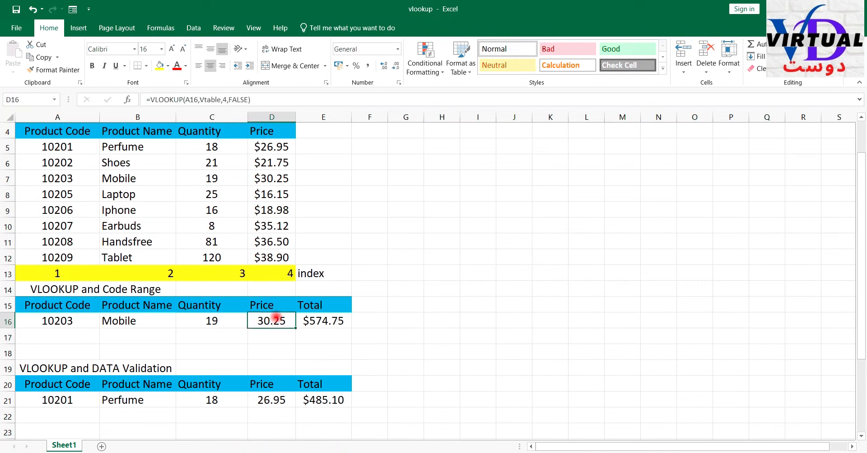
drag(277, 100, 72, 70)
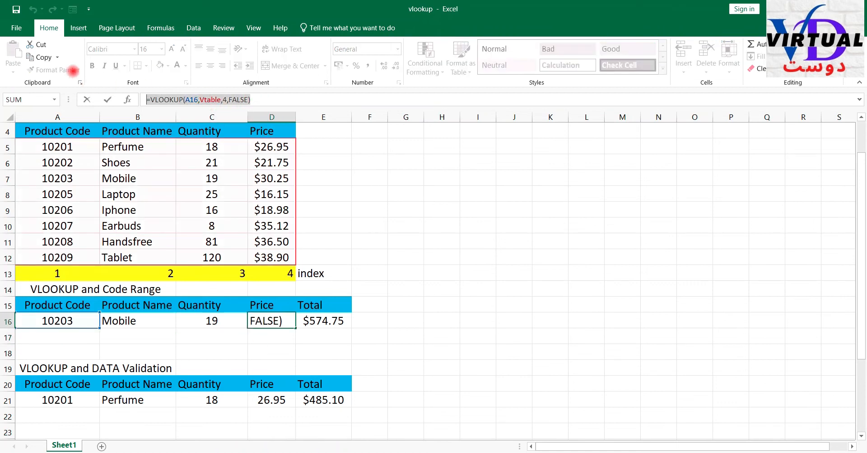
text(=vlookup)
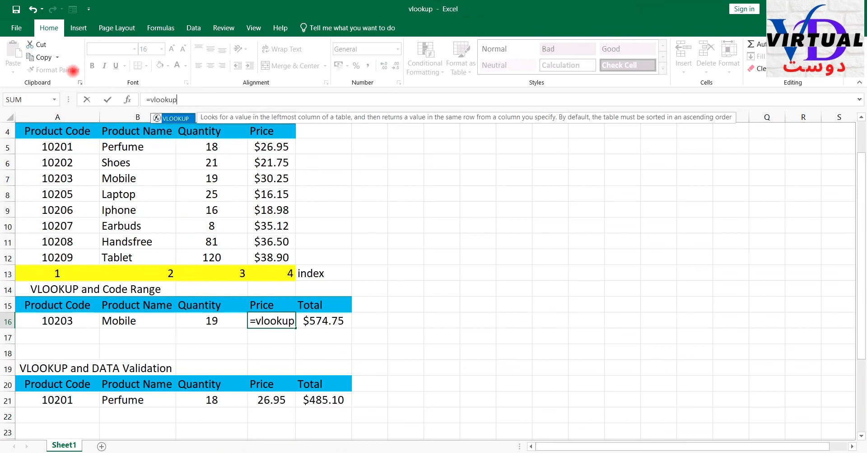
text(()
click(42, 321)
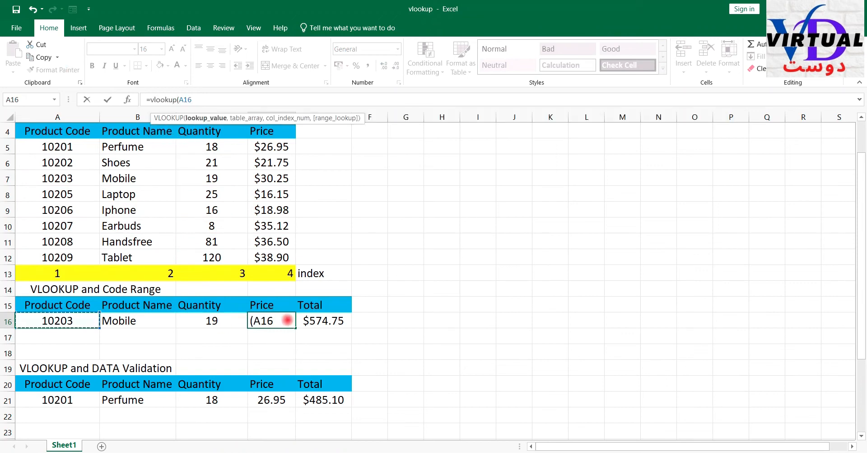
click(287, 319)
text(,)
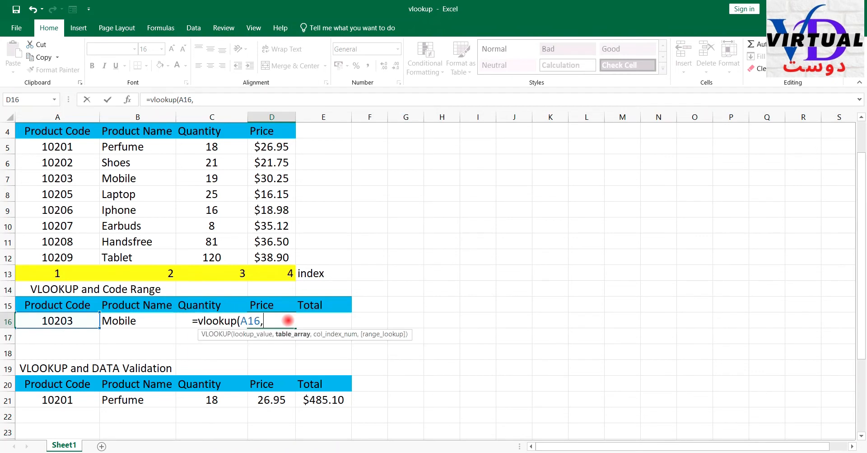
text(table)
key(Tab)
text(,)
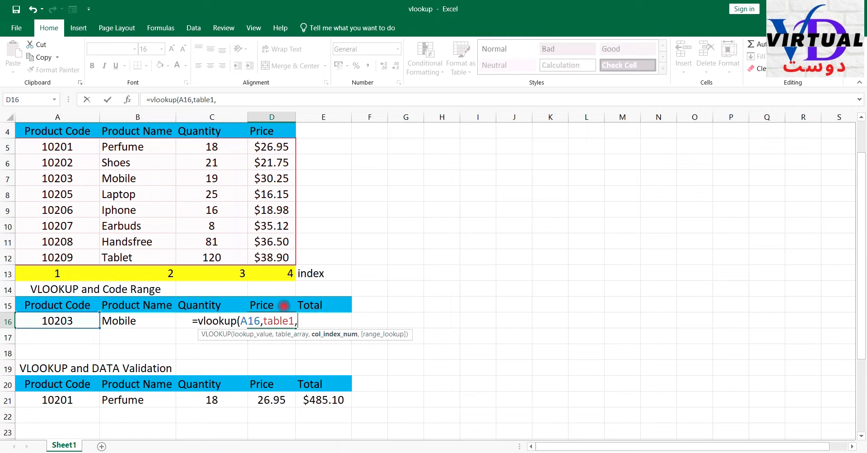
text(4,fs)
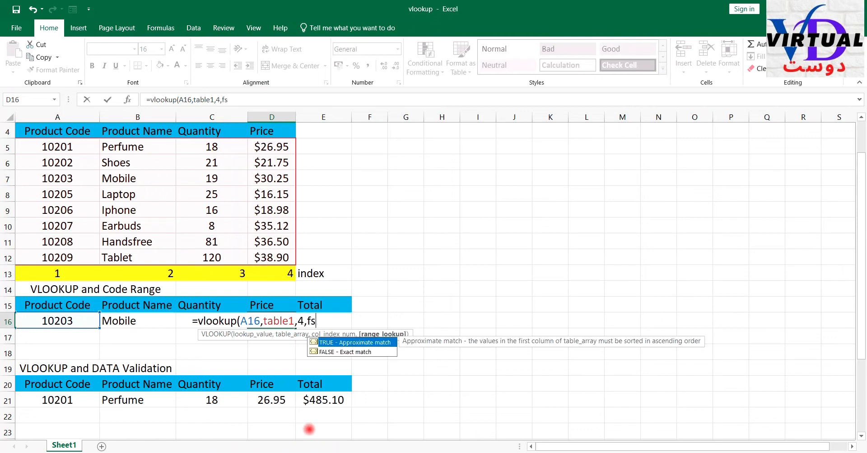
text(lalse))
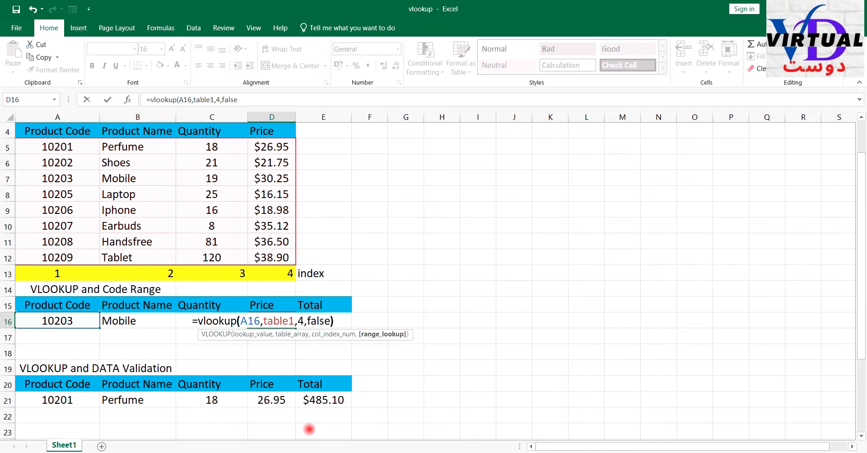
key(Return)
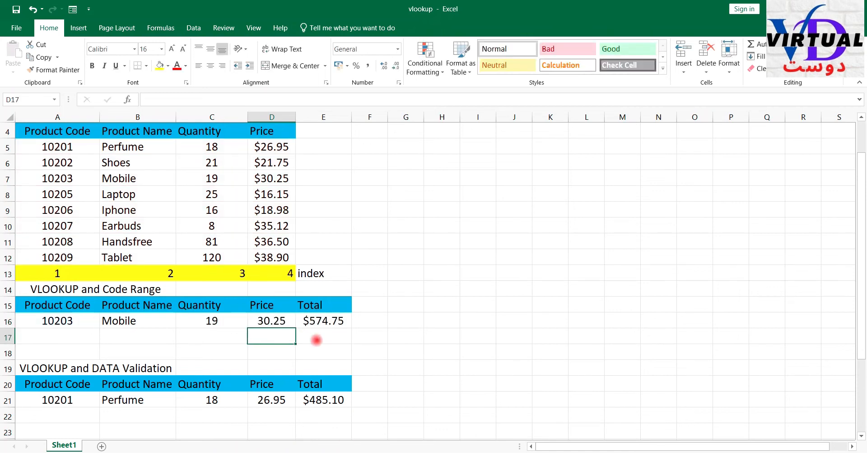
- Inspect the total formula in E16 without changing it
click(322, 320)
click(163, 99)
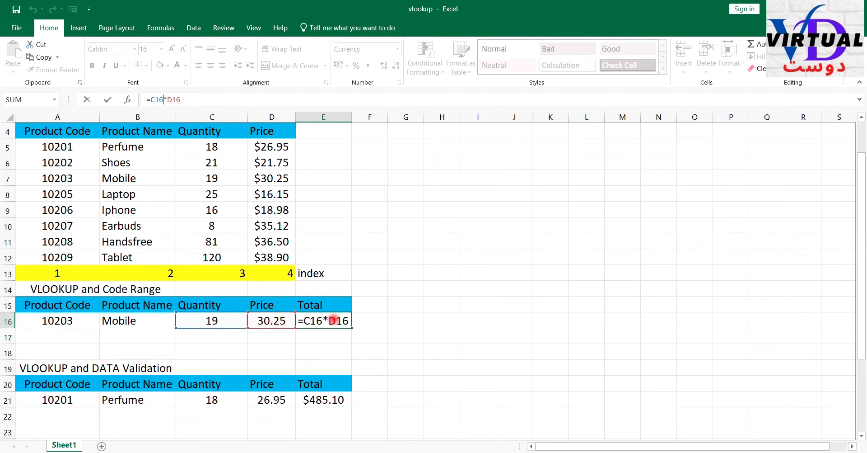
key(Return)
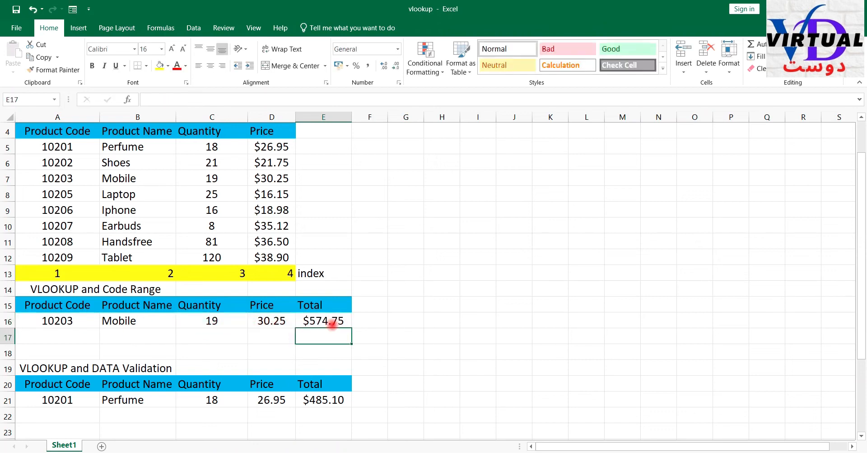
- Set the product code in A16 to 10201 to test the rebuilt row 16 lookups
click(77, 324)
text(10)
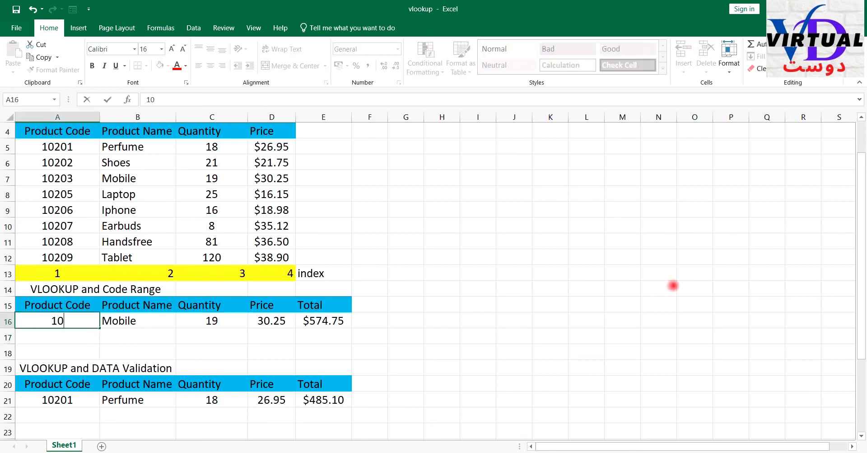
text(201)
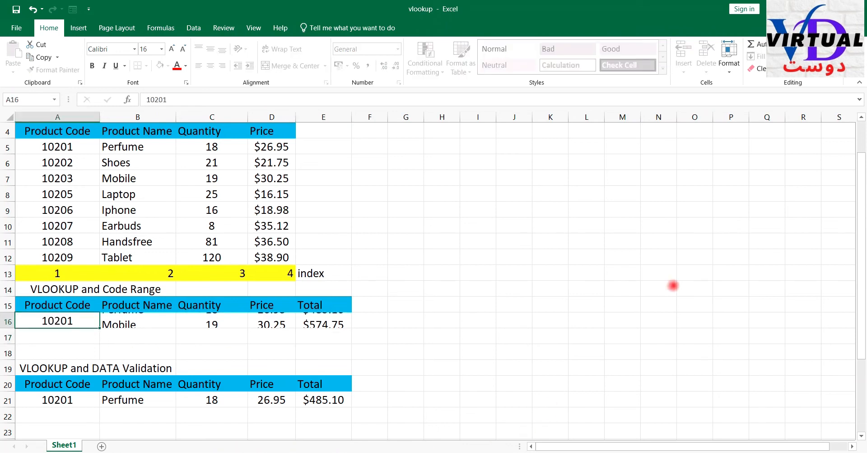
key(Return)
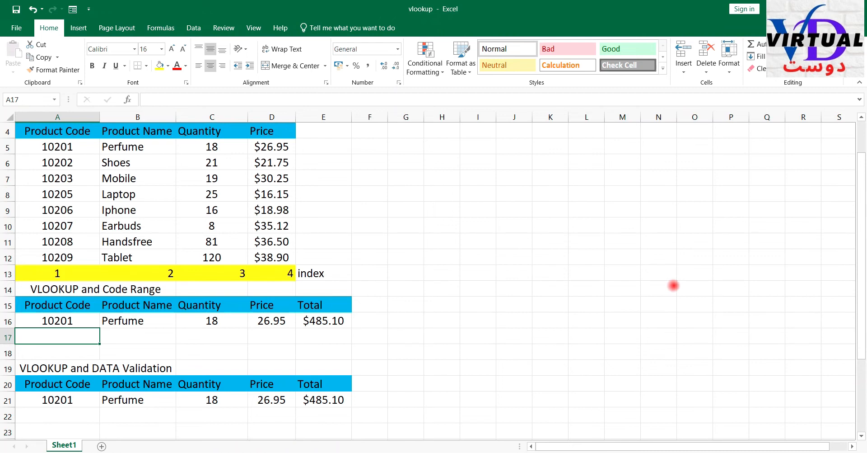
- Choose product code 10203, followed by 10209, from the validation list in A21 of the data validation section
scroll(323, 348, down, 1)
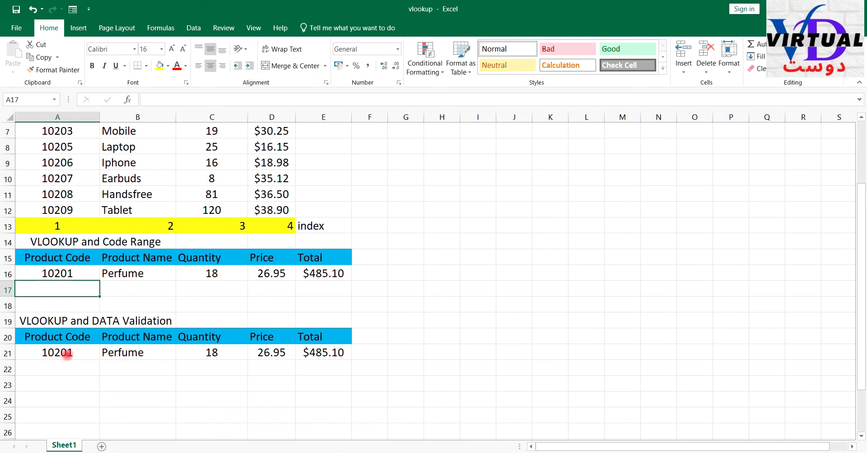
click(67, 353)
click(104, 353)
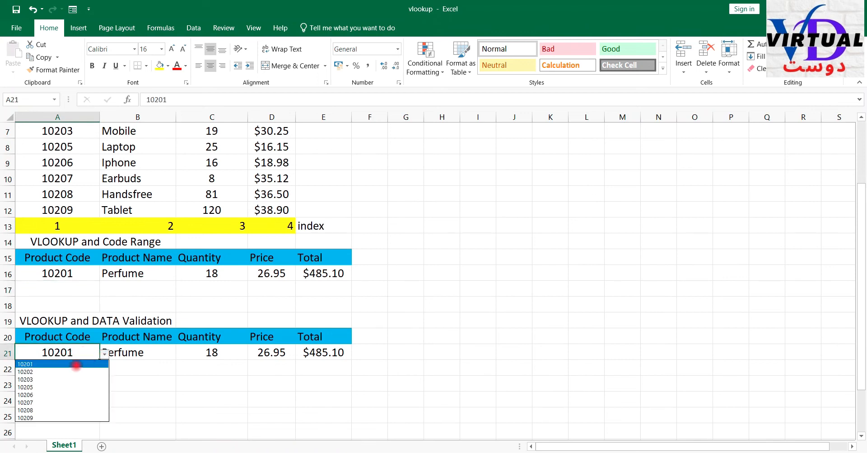
click(41, 379)
click(105, 353)
click(58, 415)
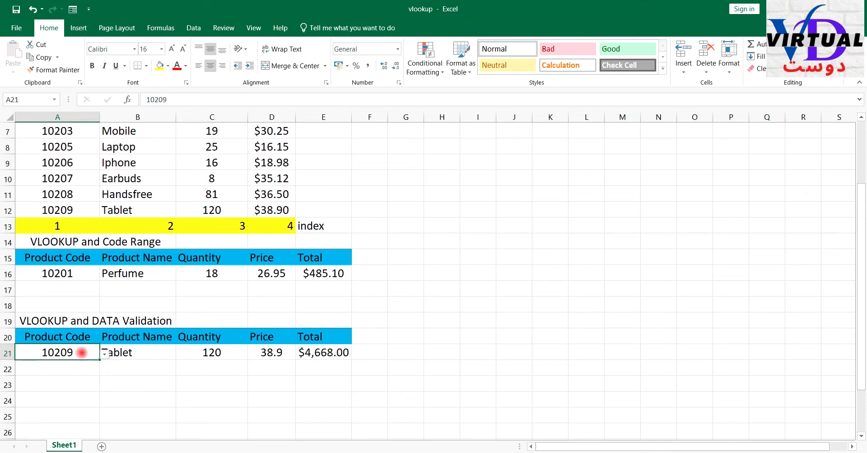
click(86, 395)
- Apply data validation to A21 that allows a List with the source =$A$5:$A$12
click(58, 352)
click(194, 28)
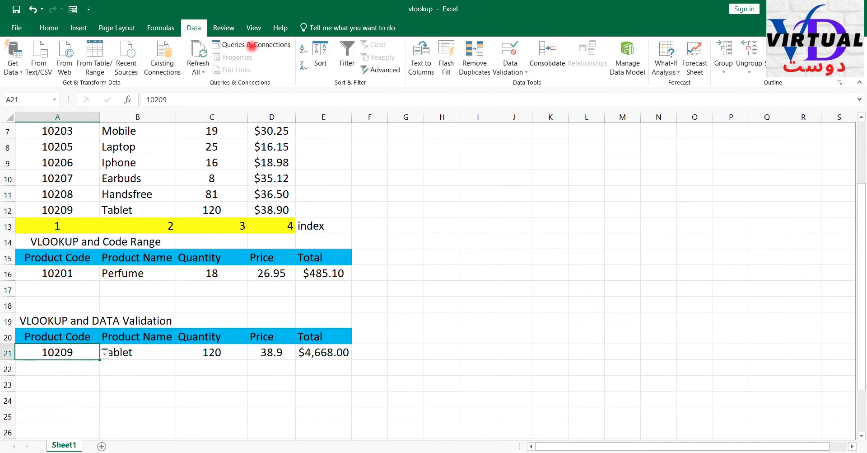
click(509, 71)
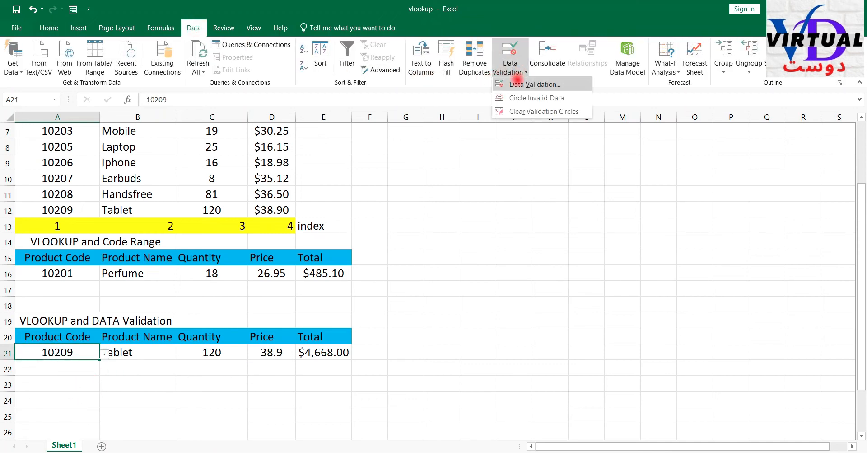
click(517, 83)
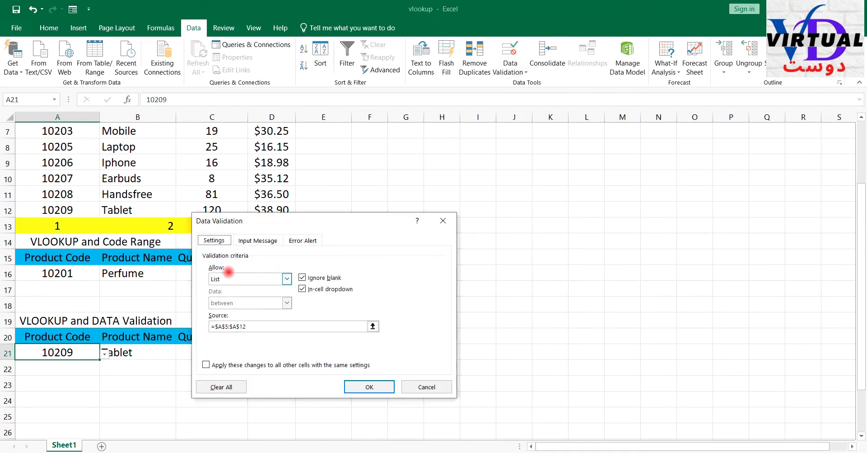
click(287, 278)
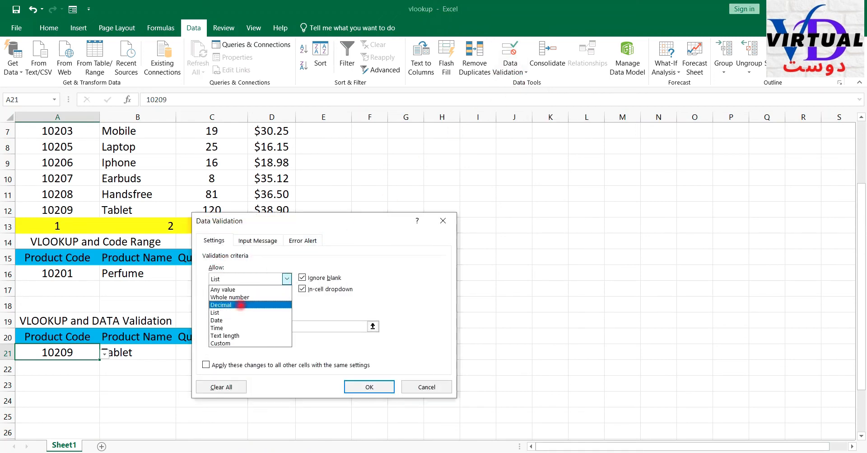
click(232, 312)
drag(259, 325, 191, 326)
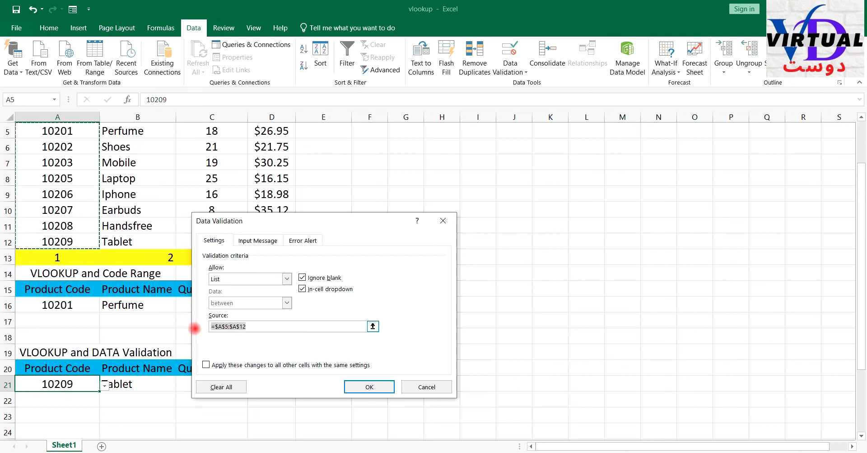
scroll(136, 271, up, 2)
drag(58, 195, 59, 304)
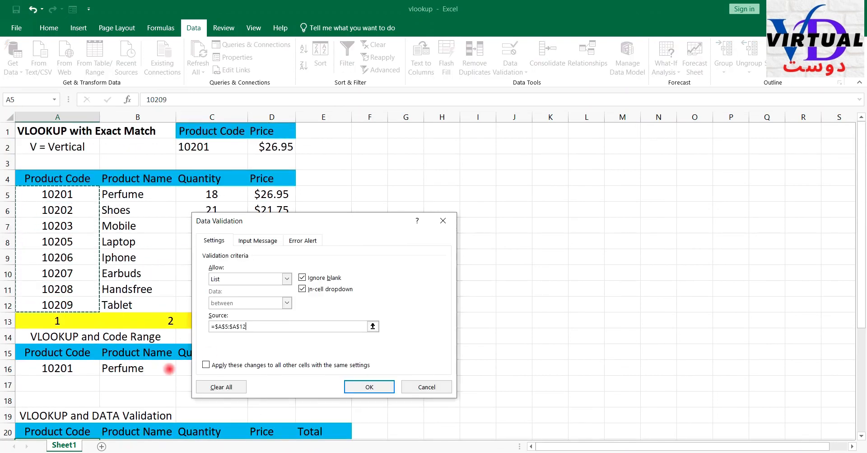
click(369, 387)
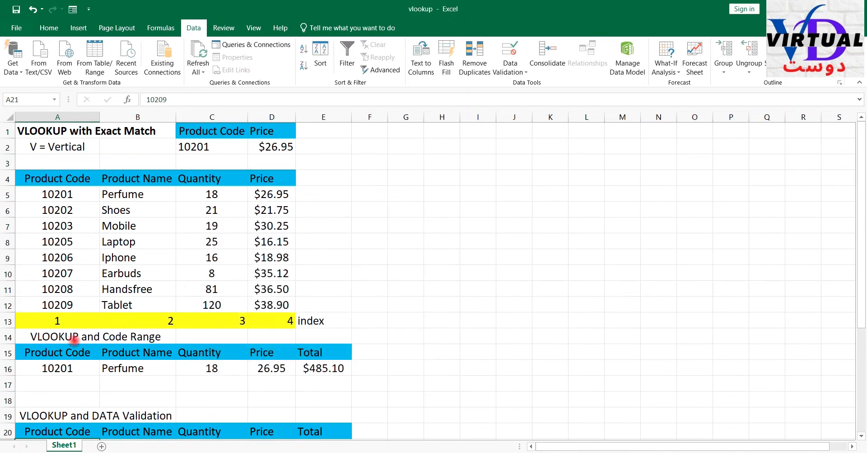
- Check the product code dropdown list in A21
scroll(71, 343, down, 2)
click(74, 357)
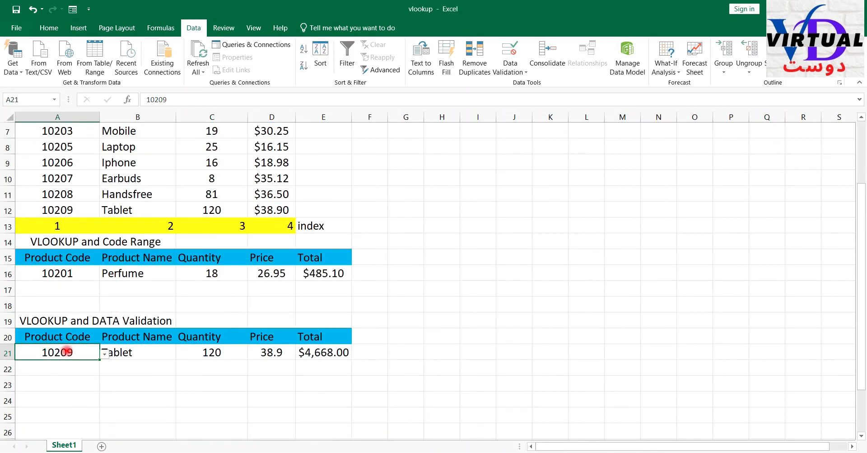
click(106, 364)
click(62, 351)
click(104, 354)
click(153, 390)
- Compare the product name formula in B21 with the row 16 formulas, examining its table array argument
click(124, 351)
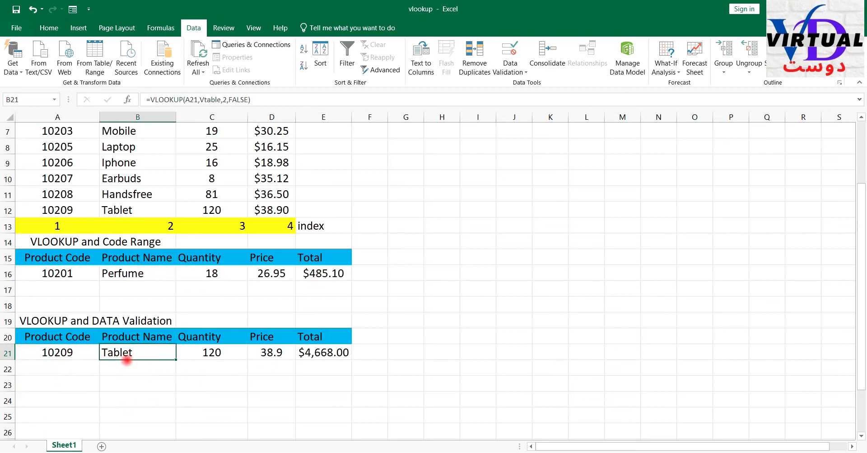
drag(142, 271, 357, 277)
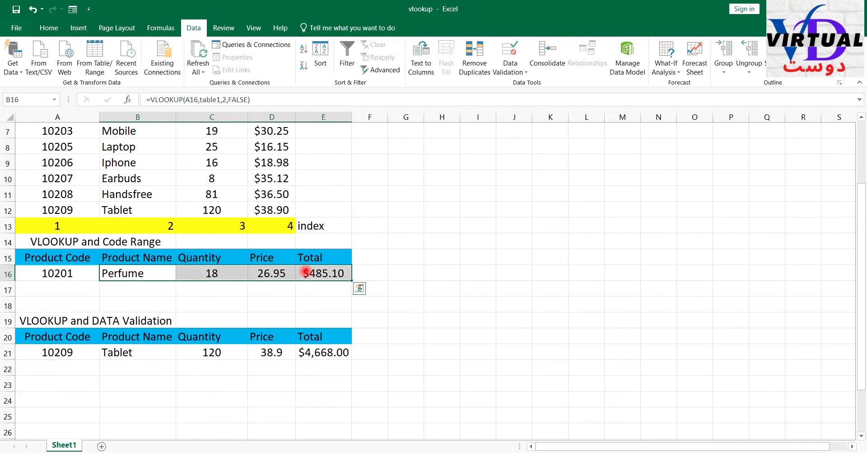
click(137, 354)
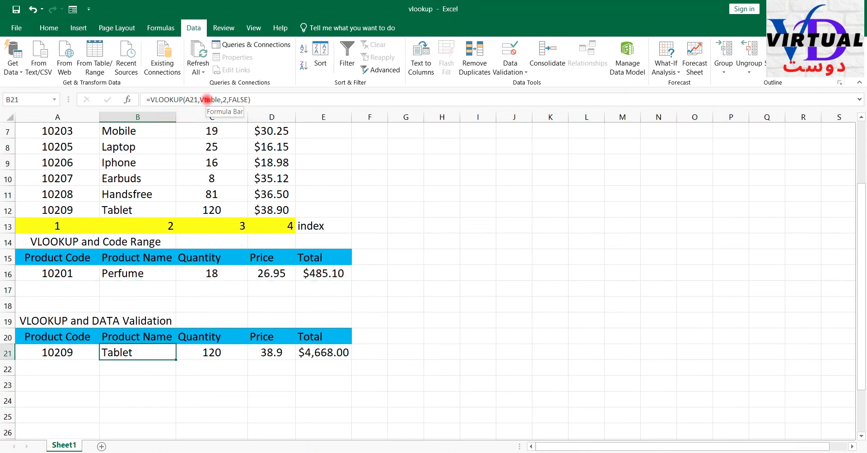
click(207, 100)
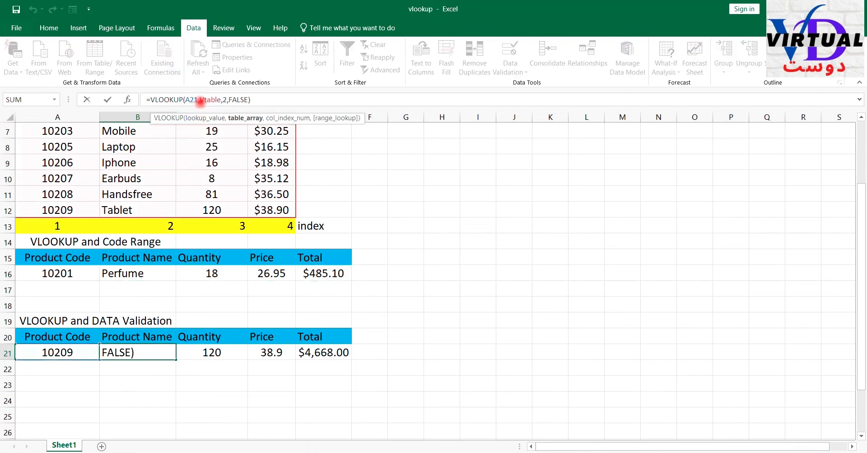
drag(206, 100, 219, 99)
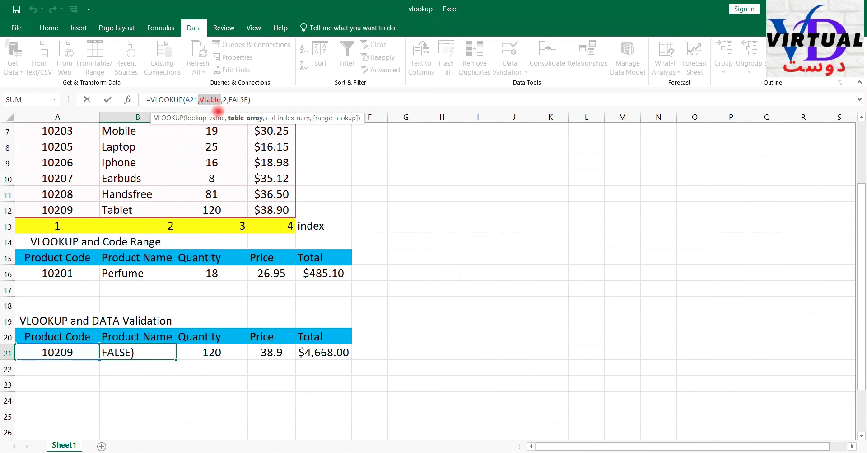
key(Escape)
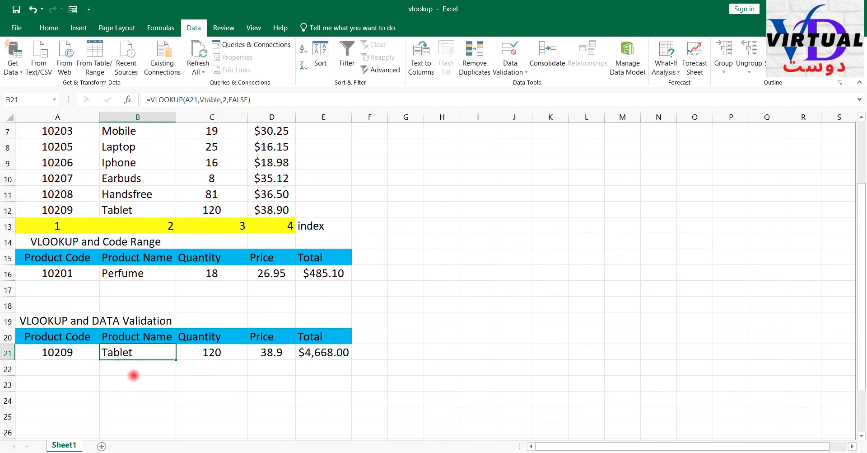
- Clear the product name, quantity, price and total formulas from B21:E21 in the data validation section
drag(128, 352, 313, 353)
key(Delete)
- Enter the product name lookup in B21 as =VLOOKUP(A21,table1,2,FALSE)
click(142, 358)
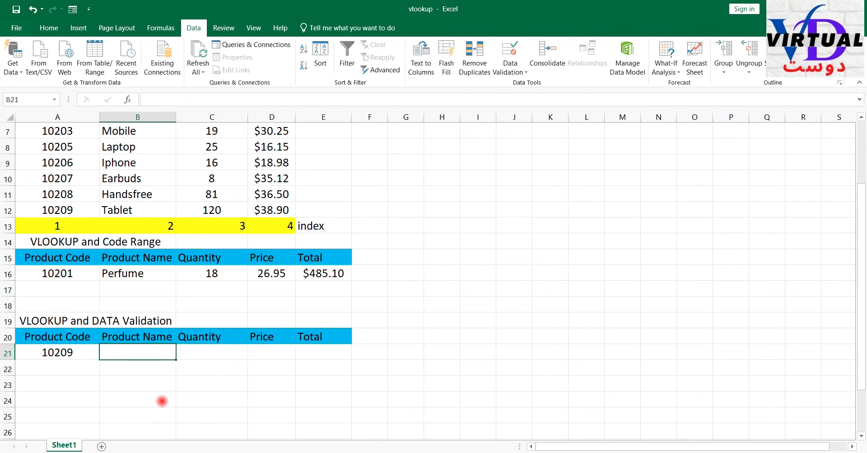
text(=v)
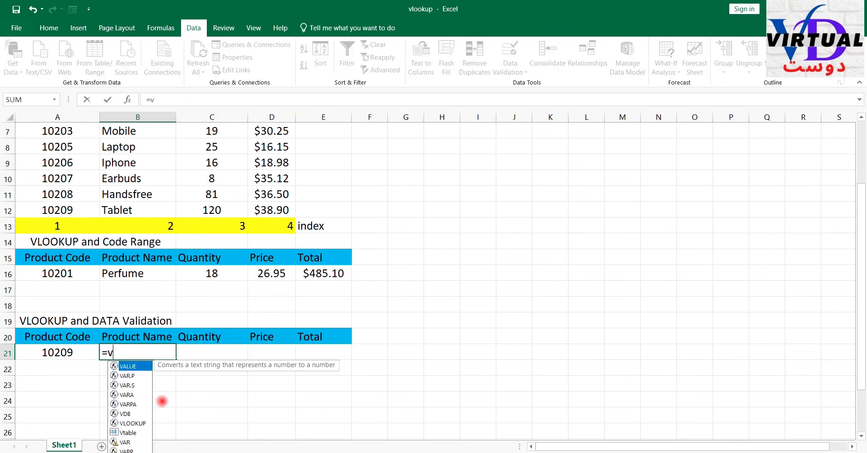
text(lookup)
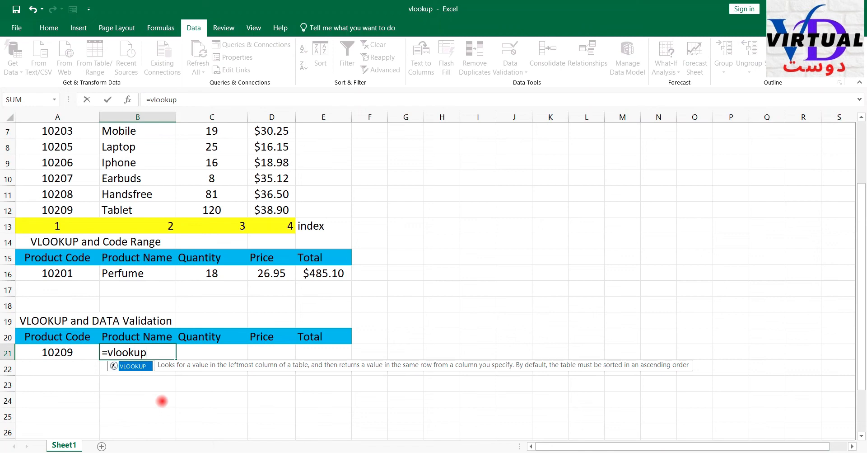
text(()
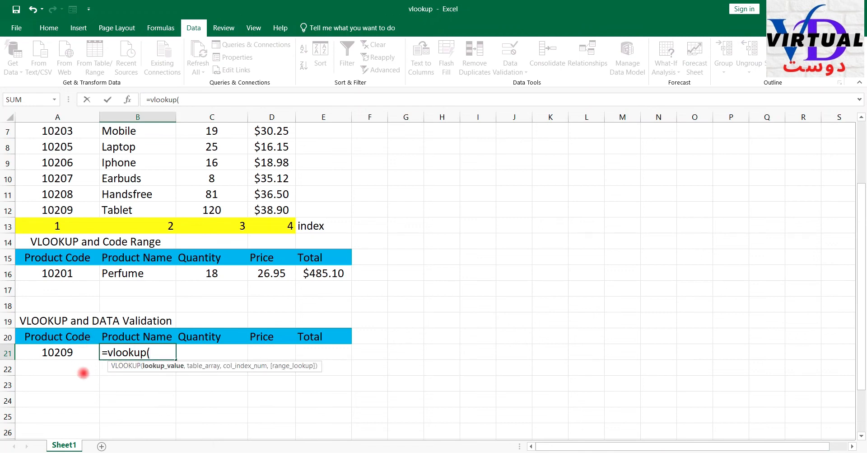
click(52, 352)
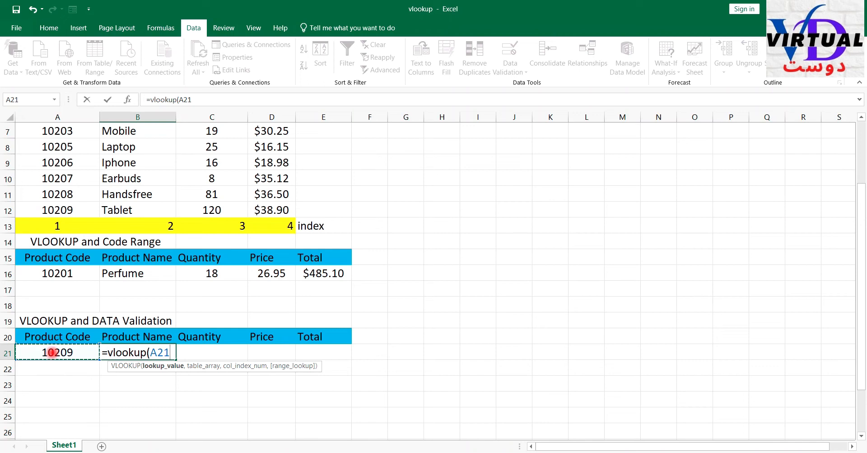
text(,)
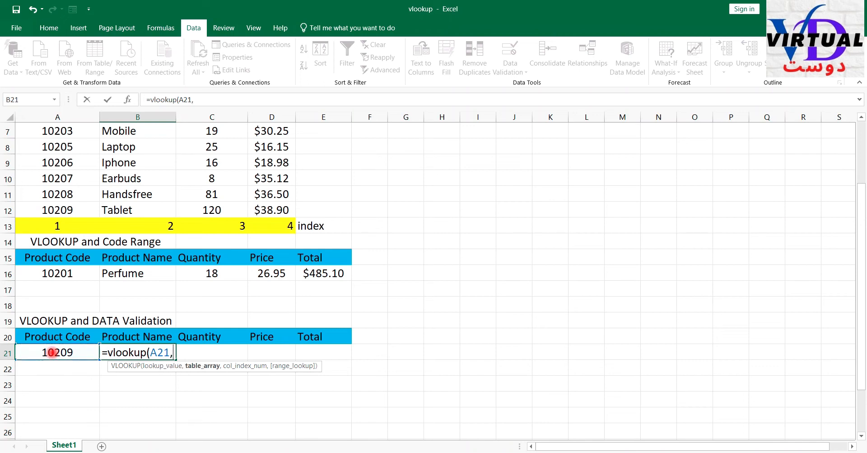
text(table)
key(Tab)
text(,)
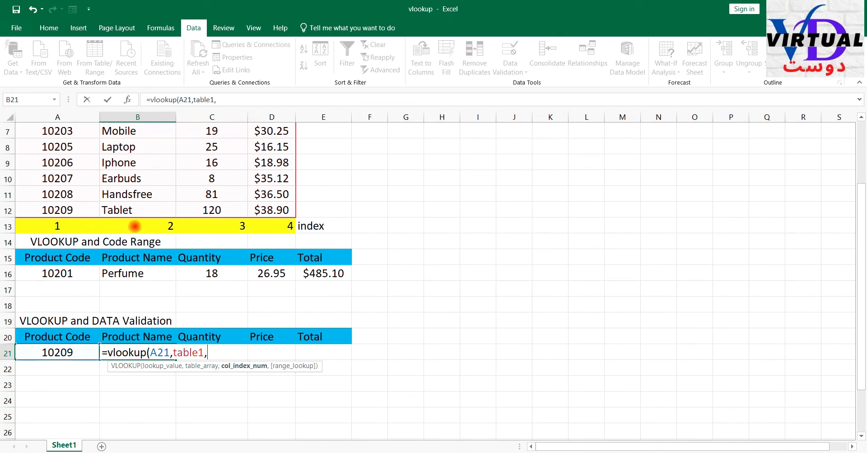
text(2,)
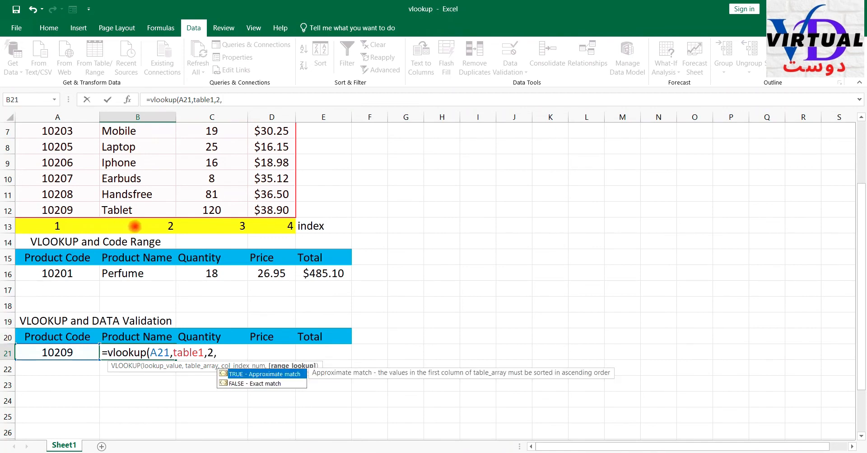
double_click(246, 382)
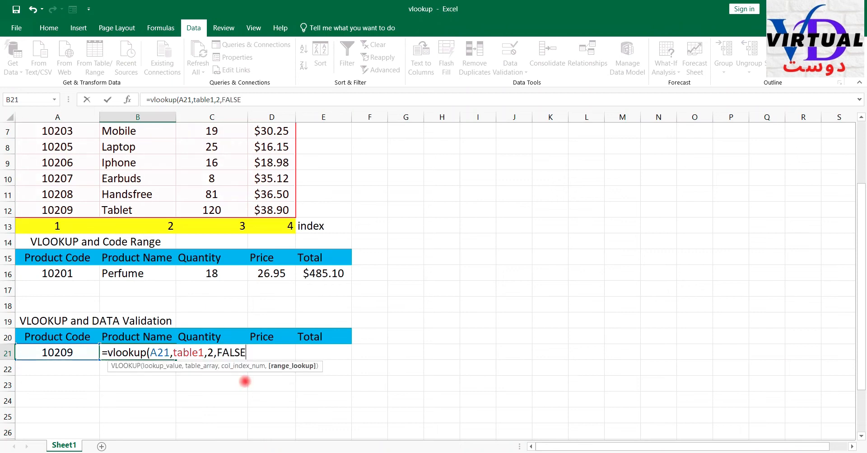
text())
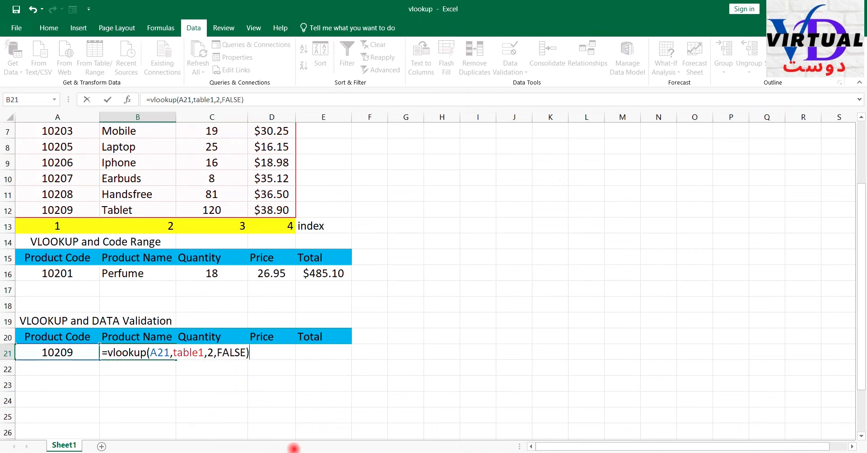
key(Return)
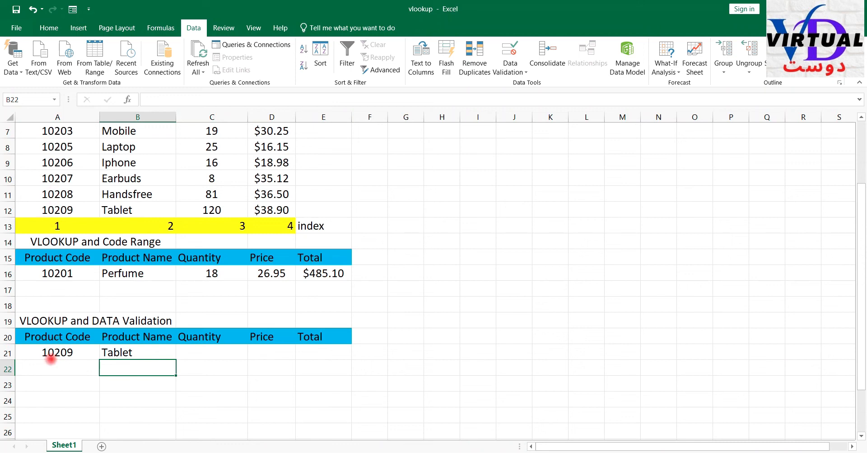
- Change the product code in A21 to 10205 to test the product name lookup
click(55, 354)
text(1020)
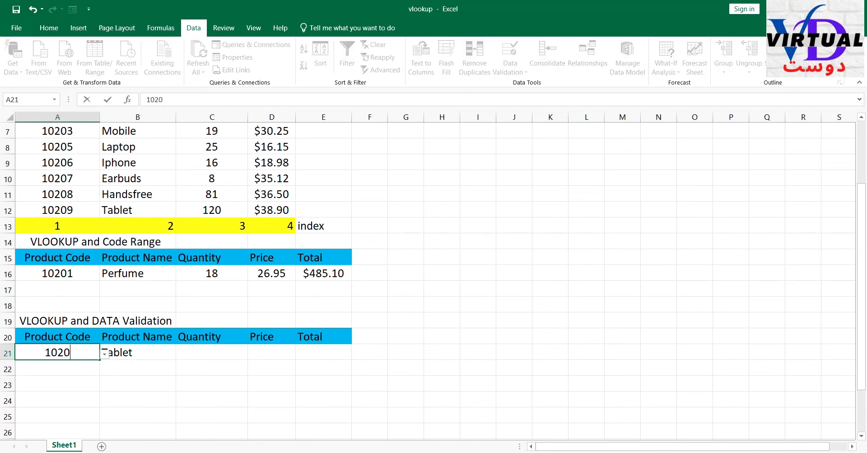
text(5)
key(Return)
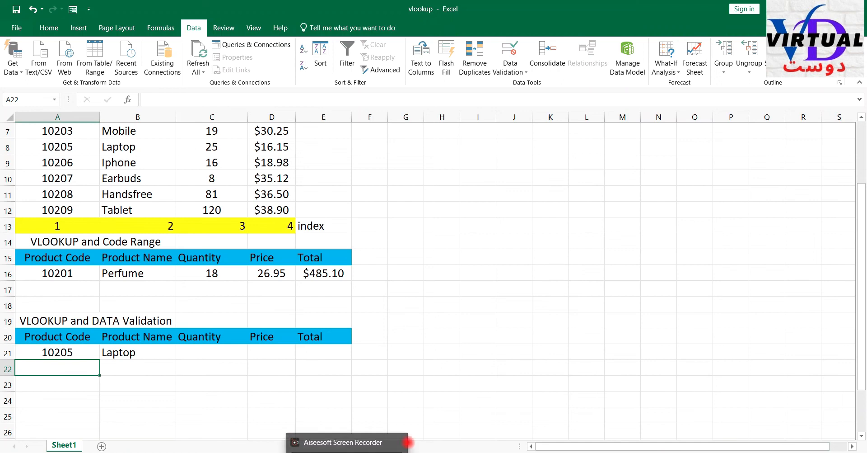
- Enter an exact-match VLOOKUP in C21 that finds A21 in table1 and returns the quantity from column 3
click(211, 351)
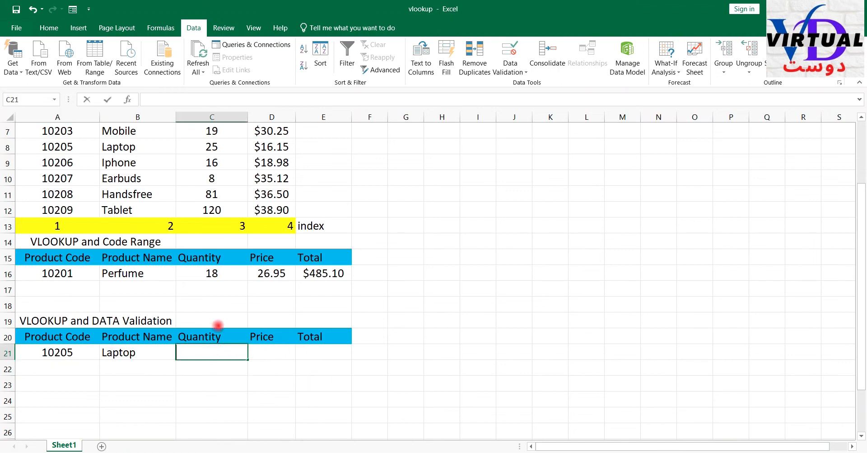
text(=vlooku)
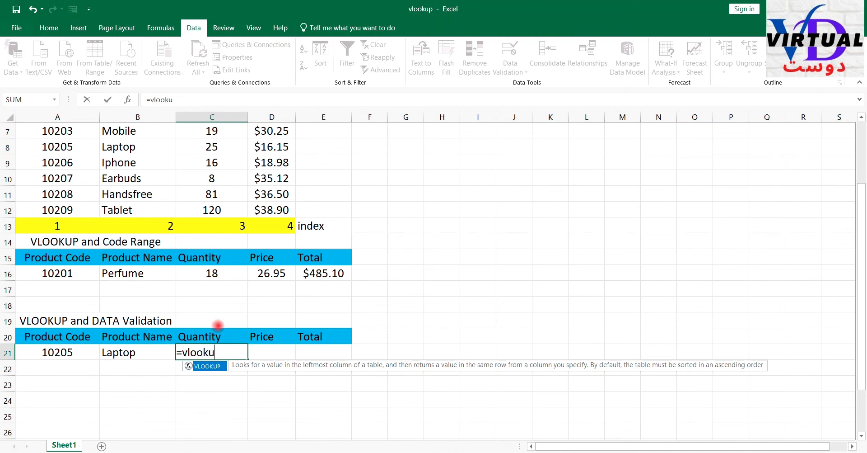
text(p()
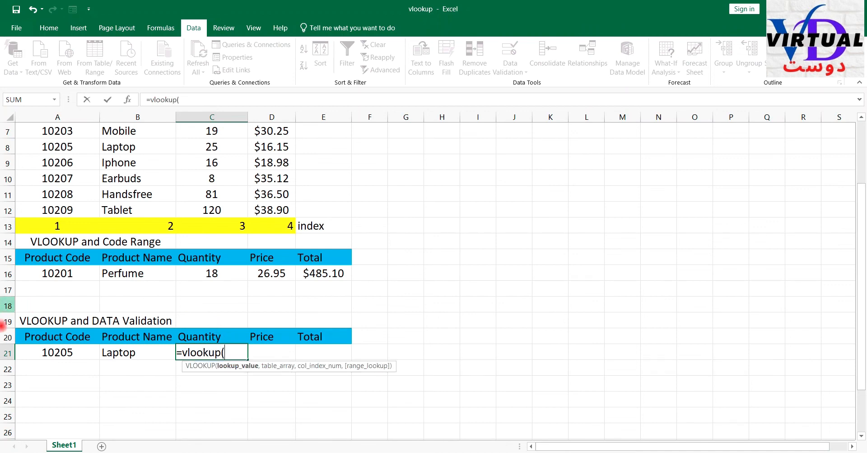
click(41, 352)
text(,table1)
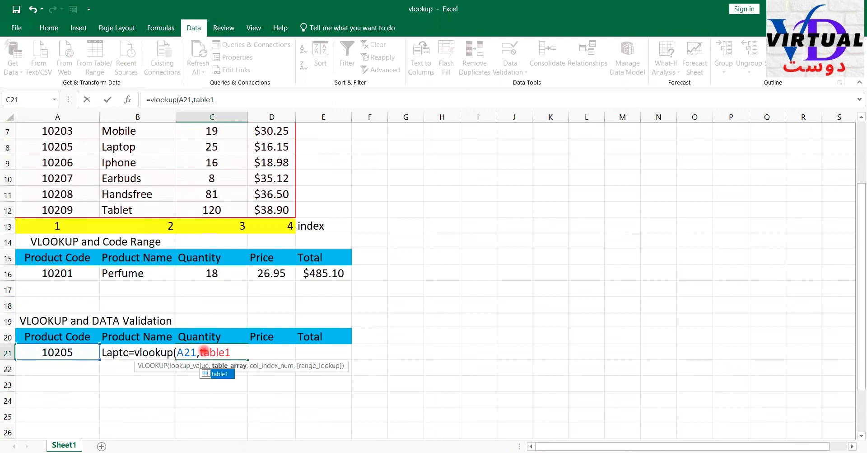
text(,)
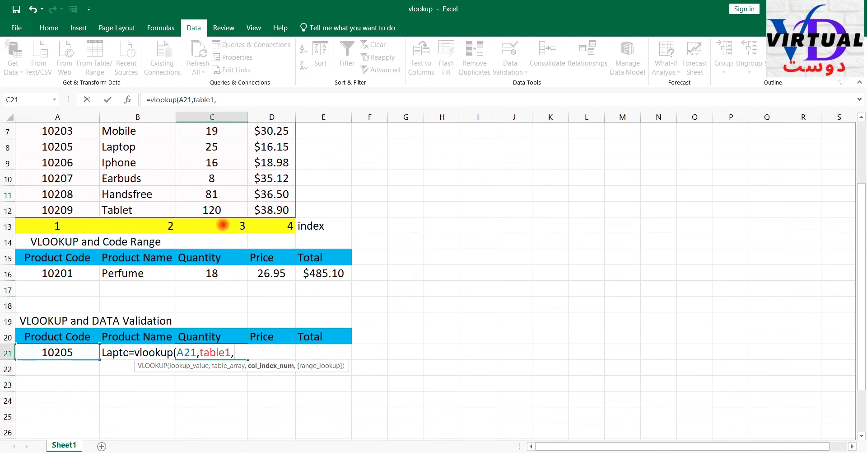
text(3,)
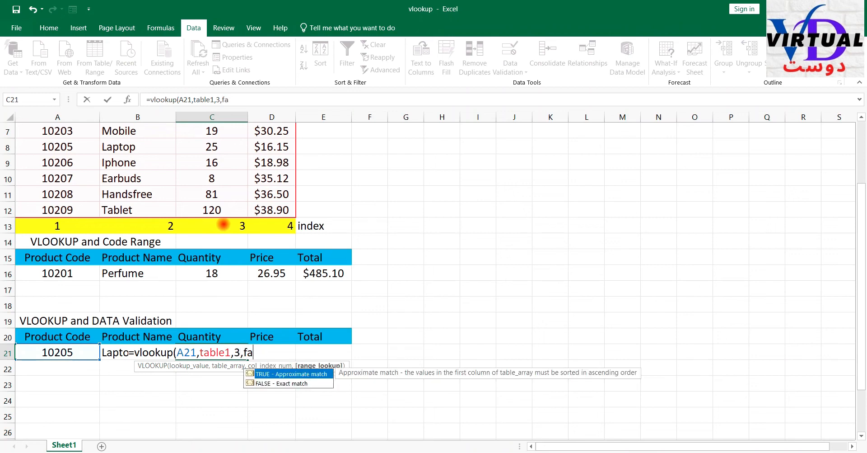
text(0))
key(Return)
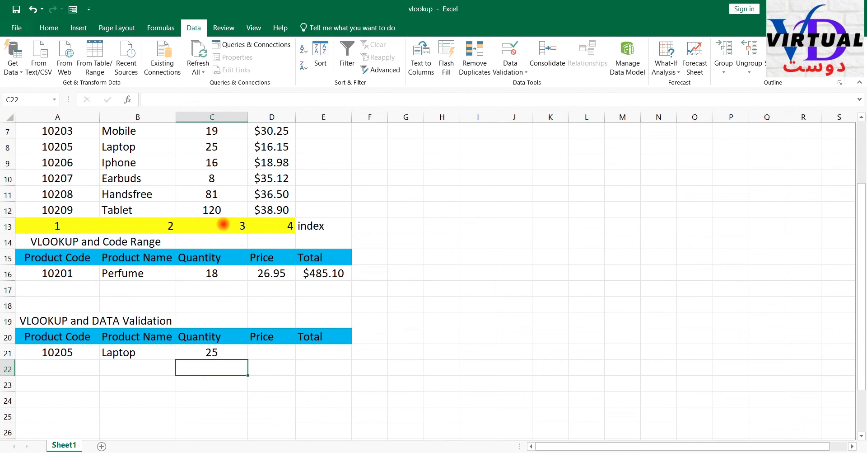
- Enter the price lookup in D21 as =VLOOKUP(A21,table1,4,0)
click(260, 351)
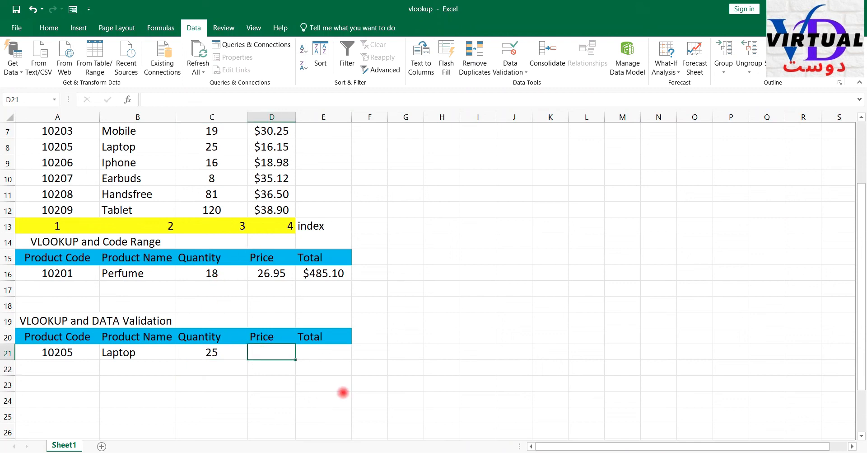
text(=vlo)
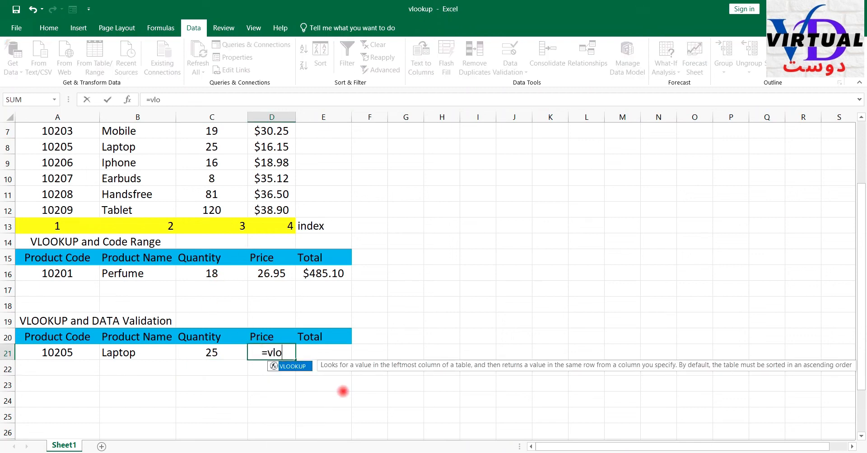
text(okup)
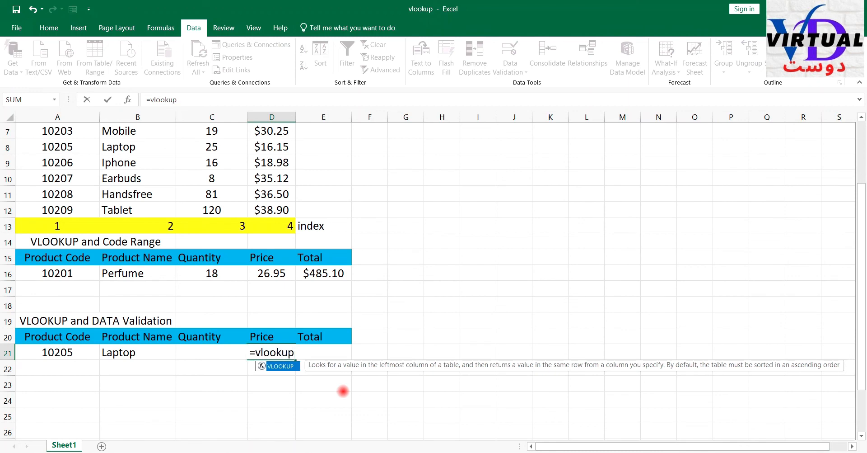
text(()
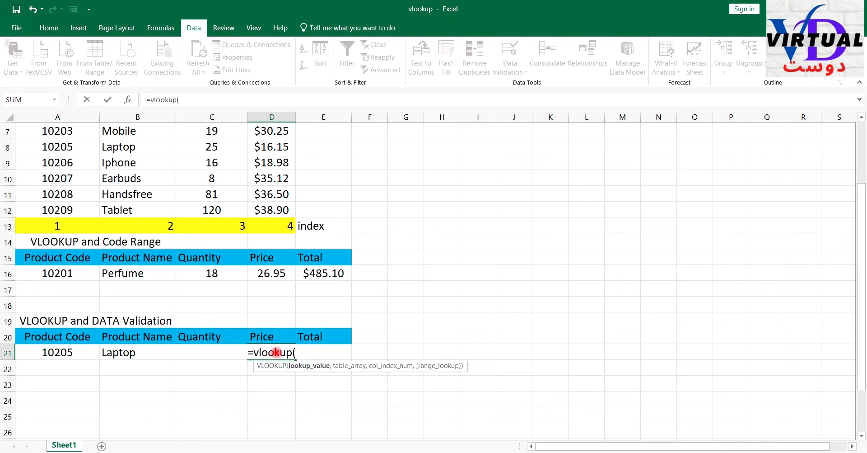
click(69, 352)
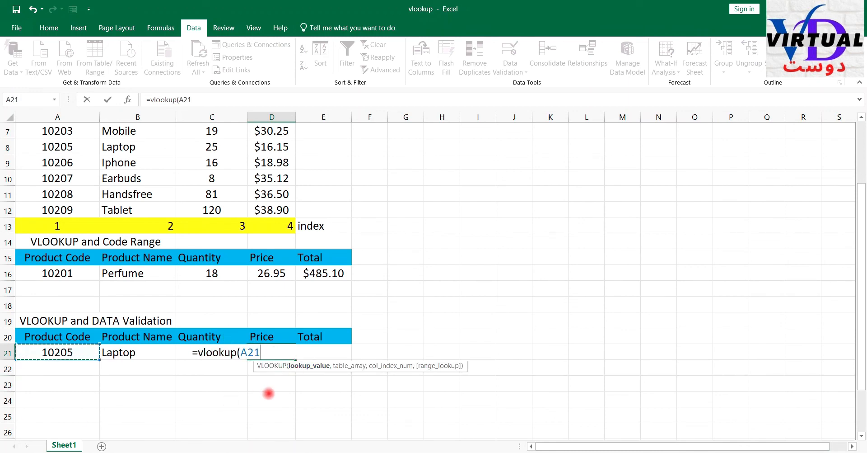
text(,)
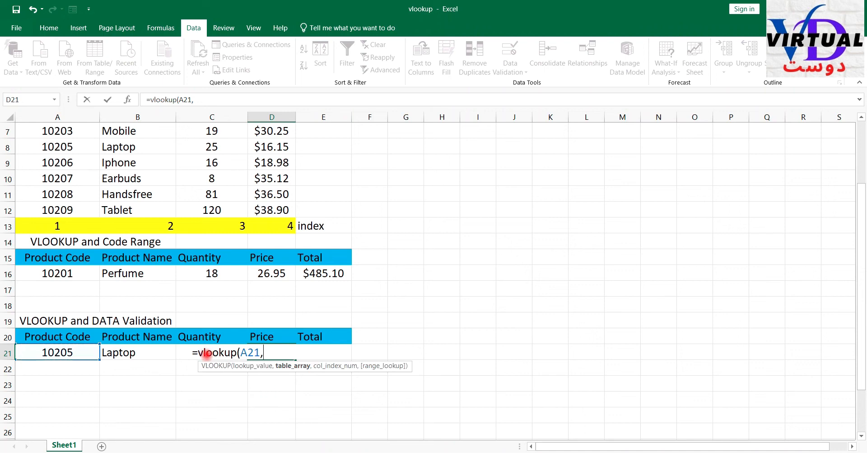
text(table1)
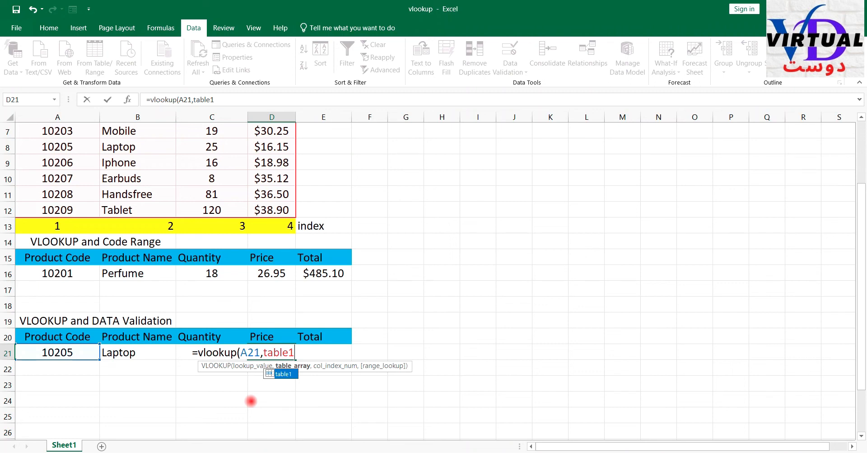
text(,)
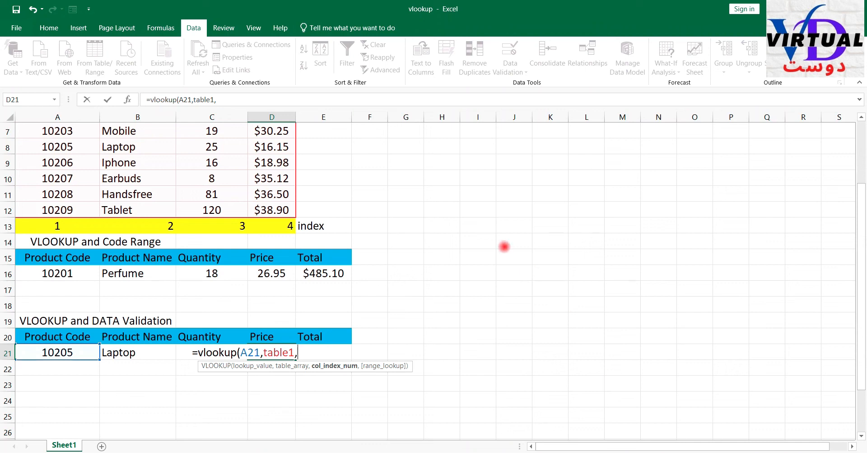
text(4,)
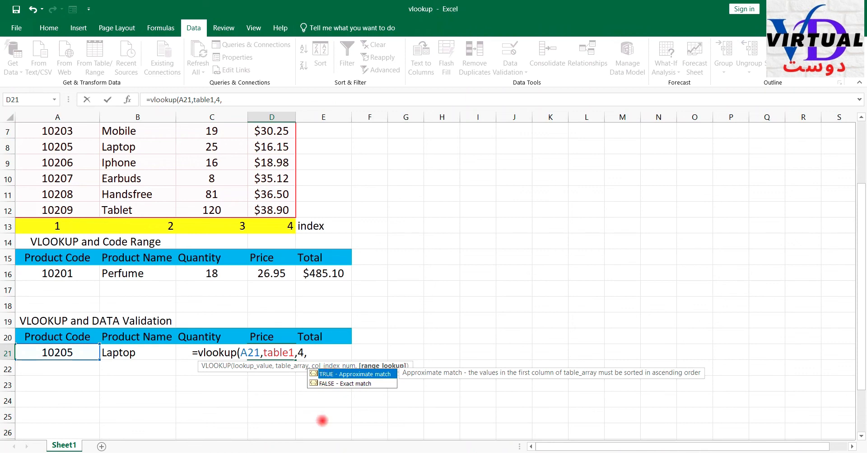
text(0))
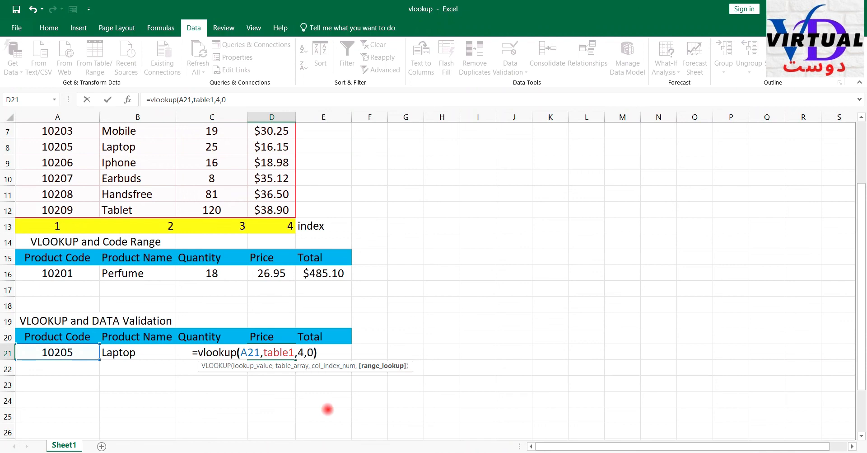
key(Return)
- Calculate the total in E21 by multiplying the row 21 quantity by its price
click(314, 351)
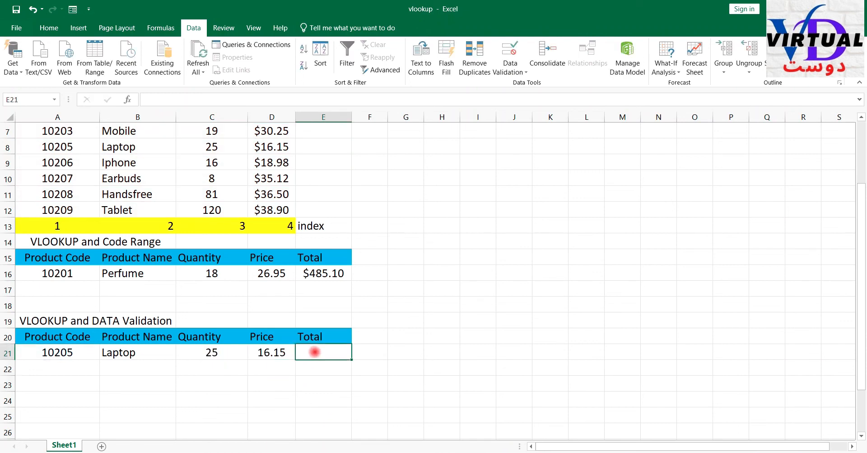
text(=)
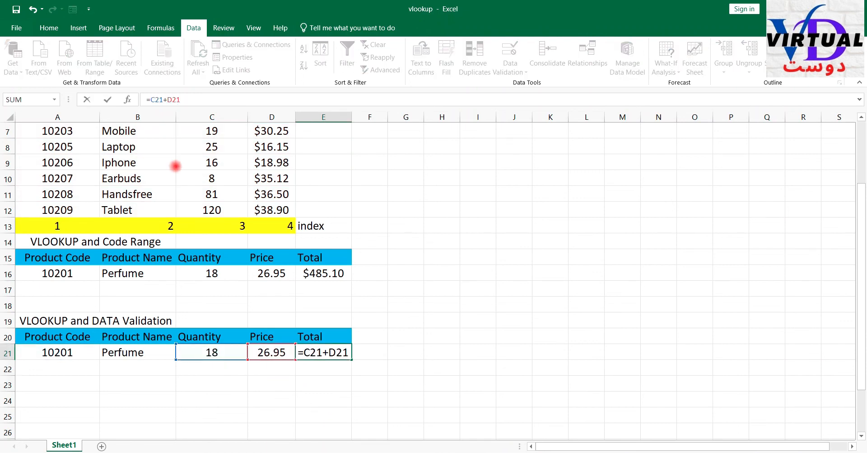
key(Left)
key(Left)
key(Left)
key(BackSpace)
text(*)
key(Return)
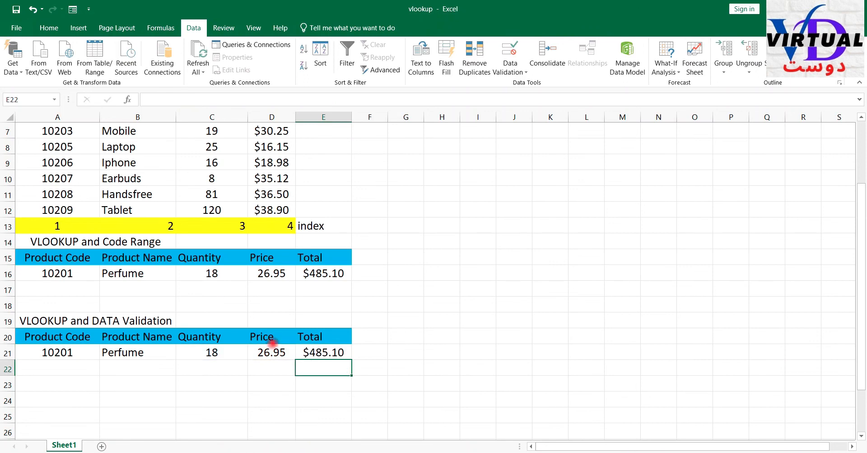
- Set the product code in A21 to 10205 to test all of the row 21 lookups and the total
click(99, 354)
text(10205)
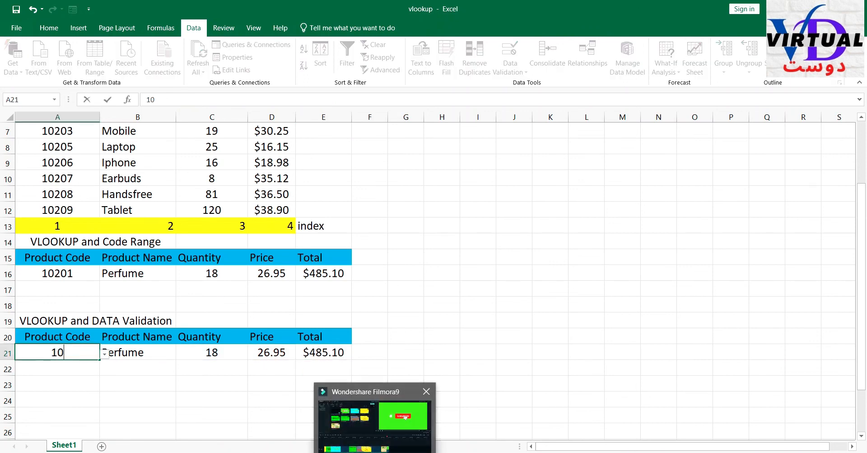
key(Return)
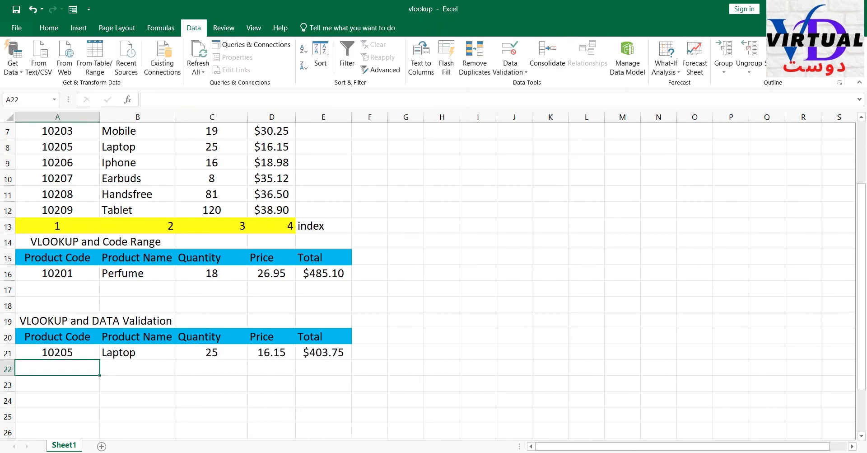
scroll(346, 348, up, 1)
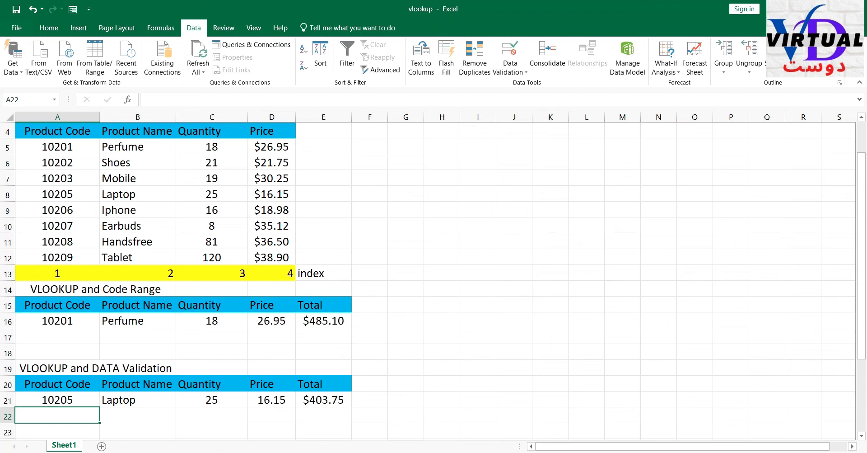
click(343, 452)
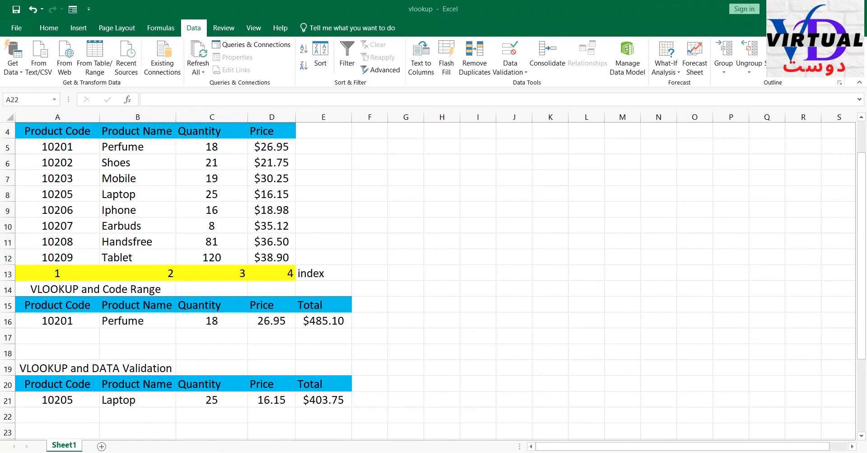